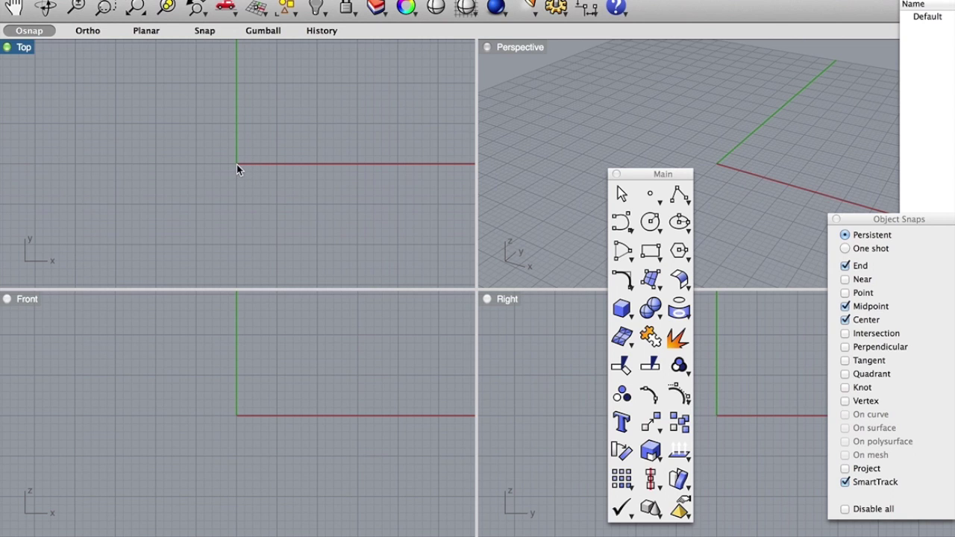
Turn on grid snap and draw a 25-diameter circle centred on the origin
text(Circle)
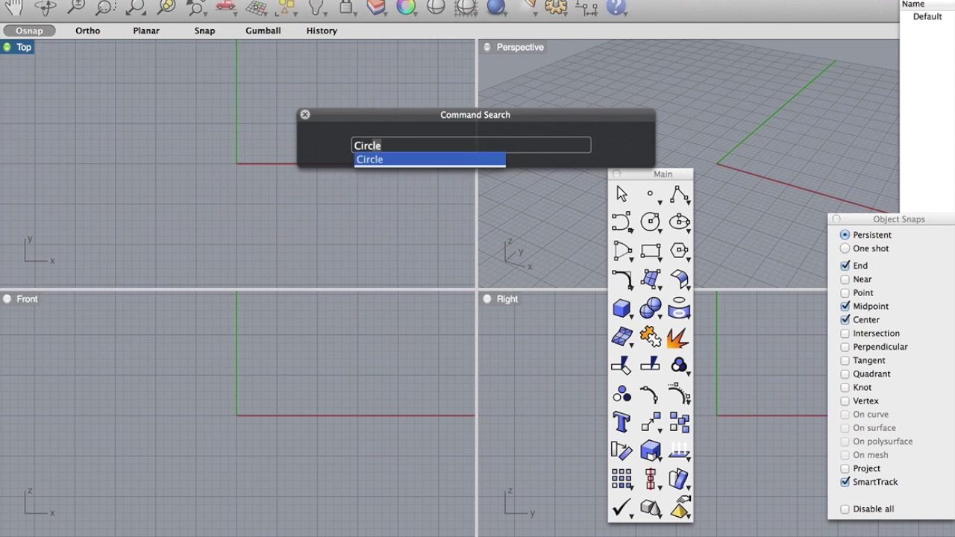
key(Return)
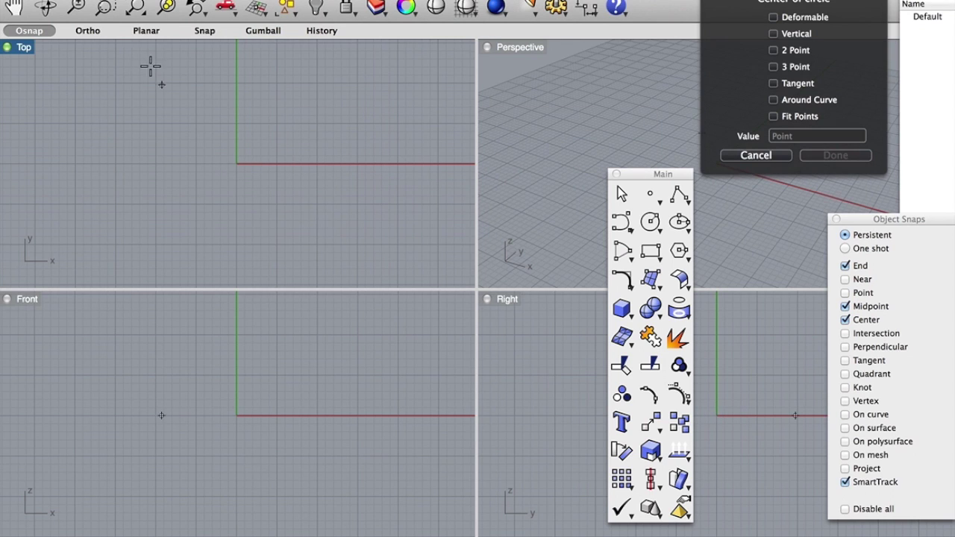
click(200, 32)
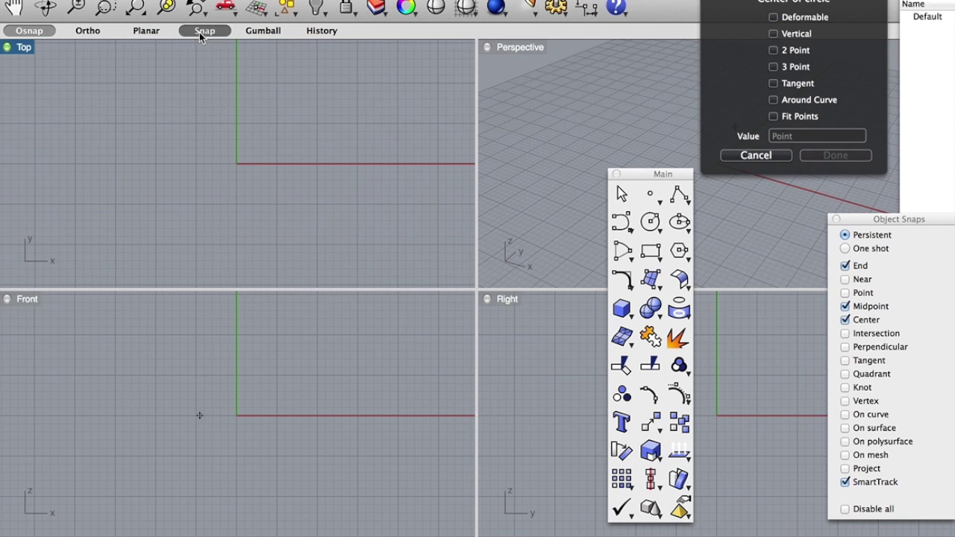
click(237, 163)
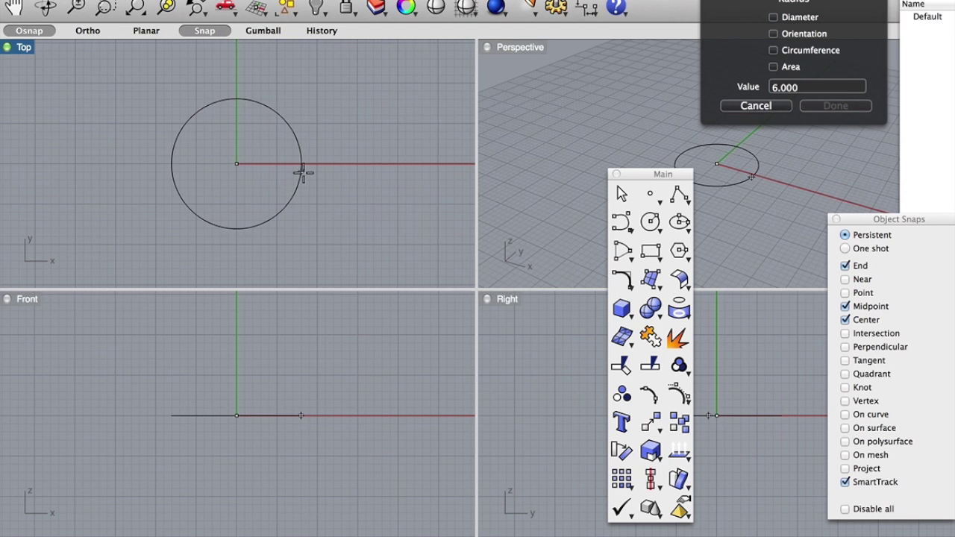
click(773, 17)
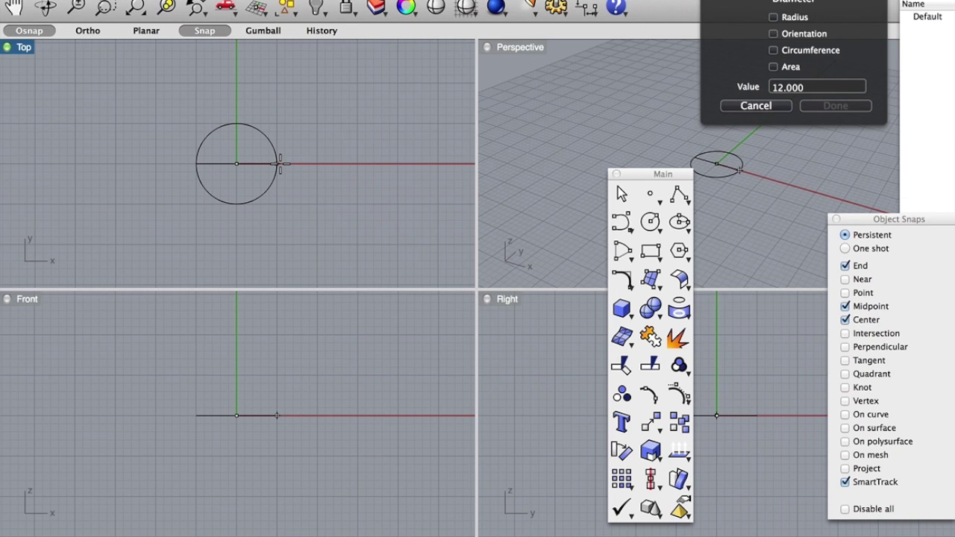
text(25)
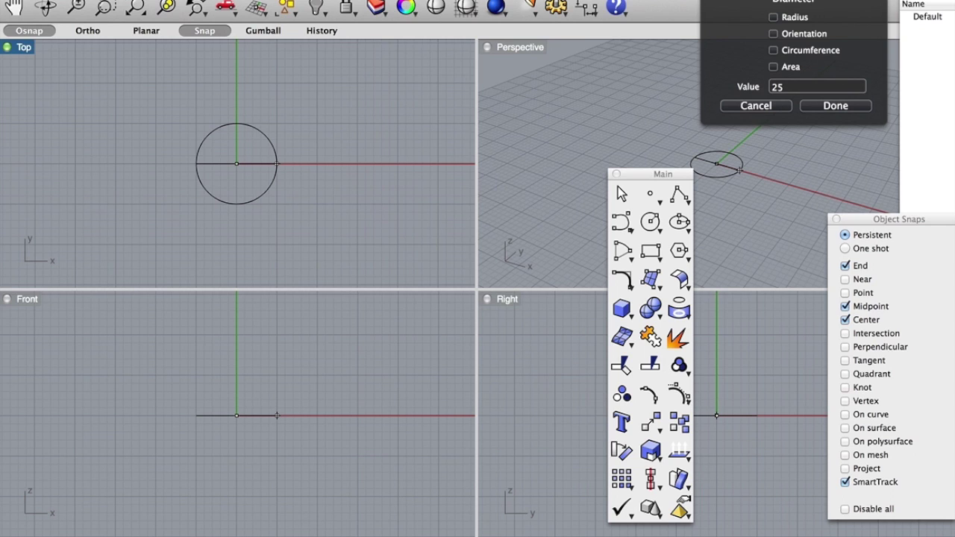
key(Return)
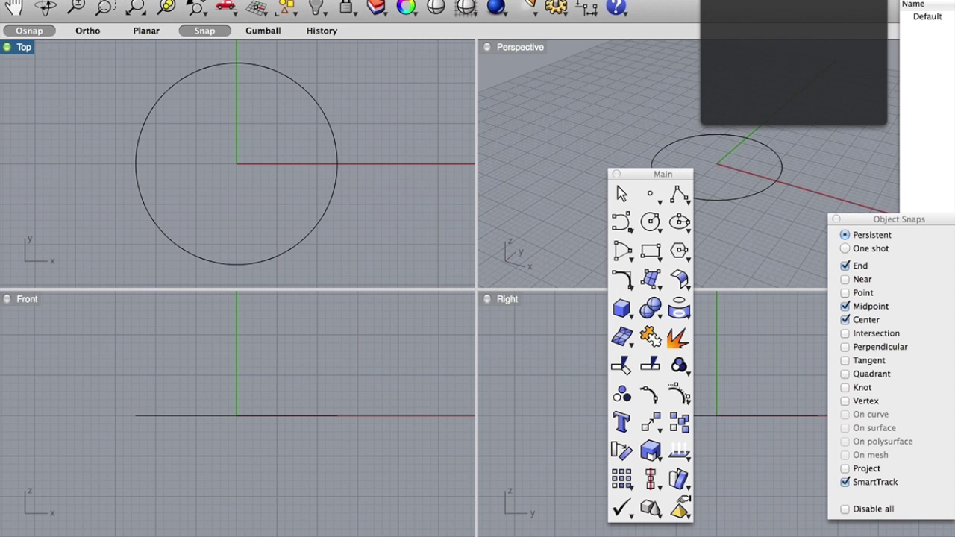
scroll(322, 198, down, 5)
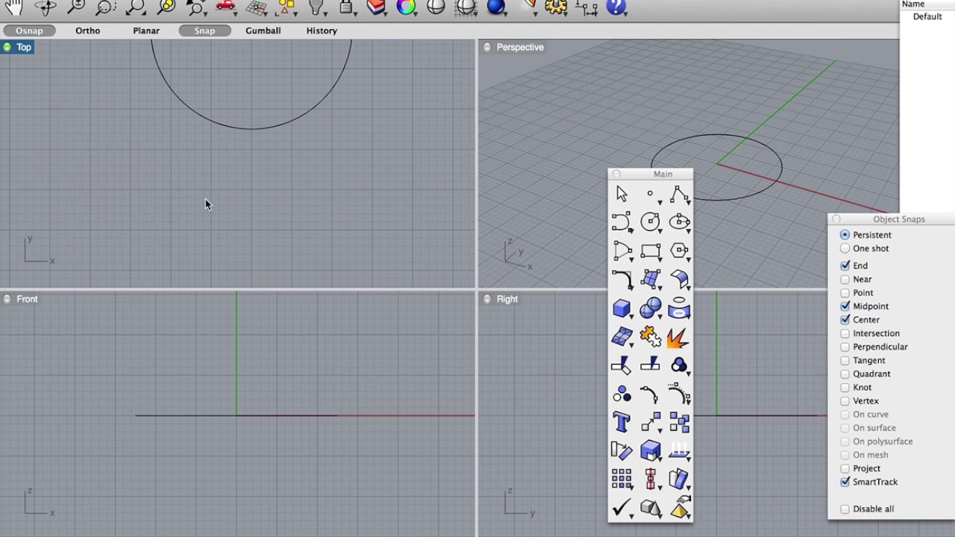
Maximize the Top viewport and move the floating tool palette off the drawing
double_click(21, 47)
scroll(444, 131, down, 3)
scroll(444, 128, up, 5)
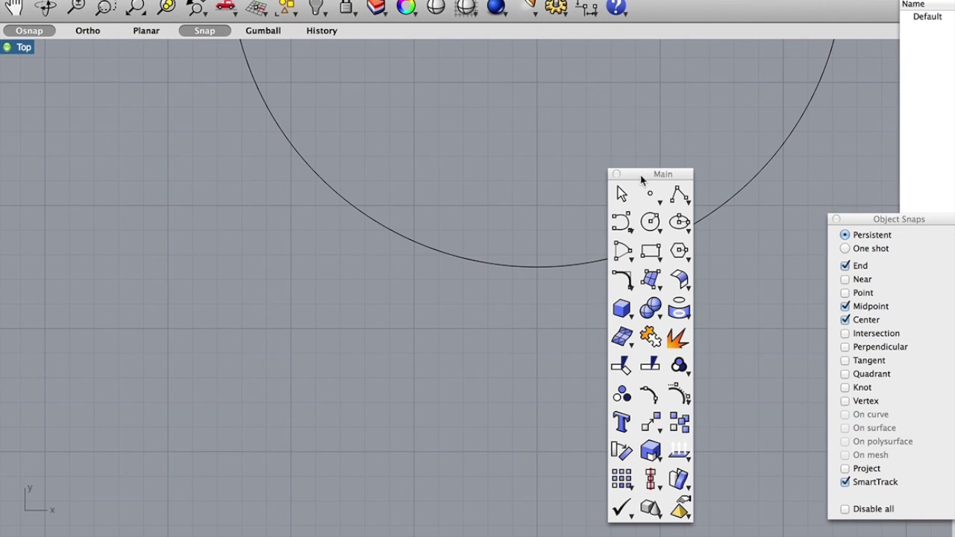
drag(644, 178, 833, 174)
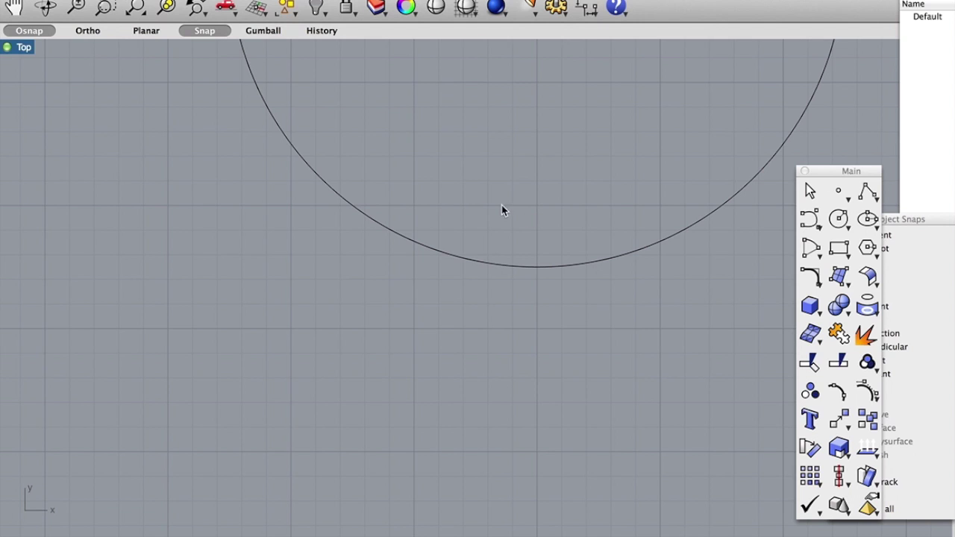
Draw an 8 by -50 rectangle from a corner inside the circle, extending downward
text(Rectangle)
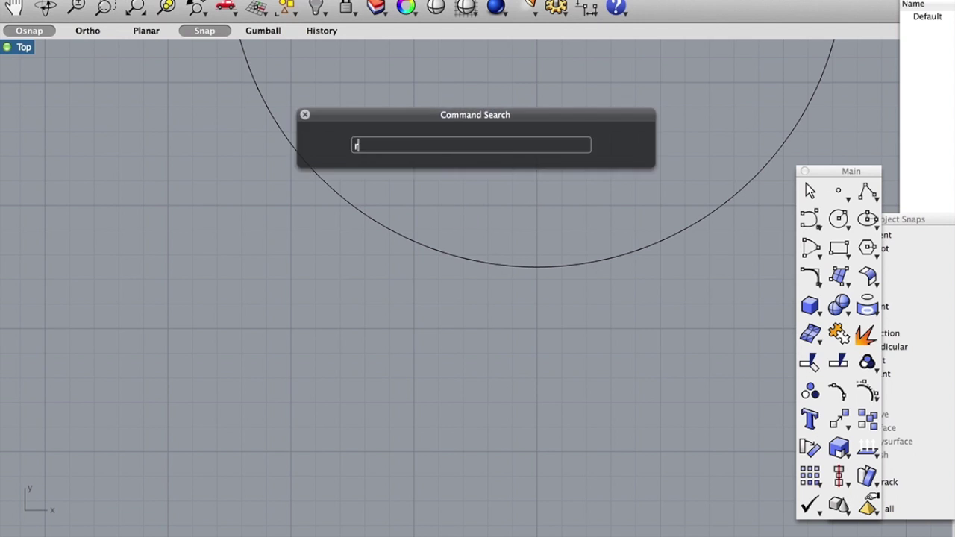
key(Return)
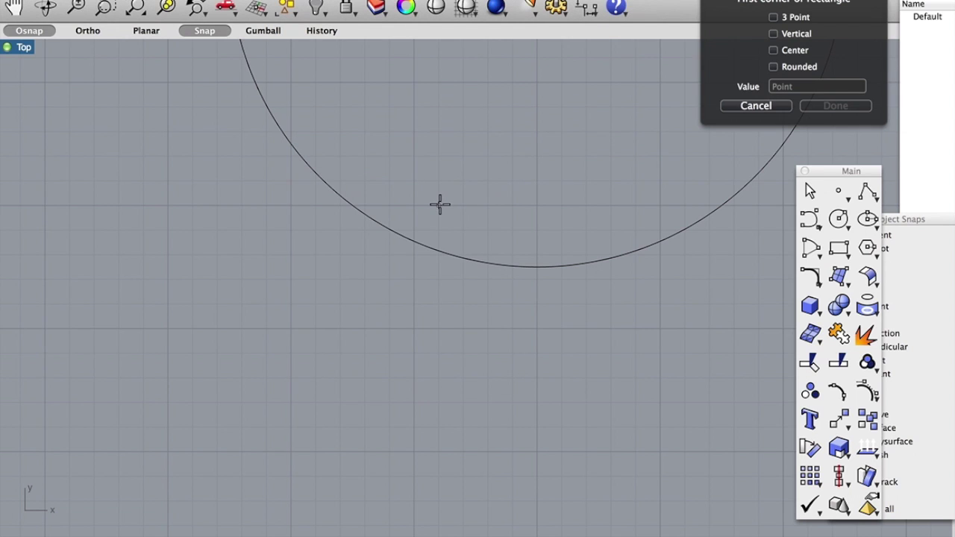
click(438, 206)
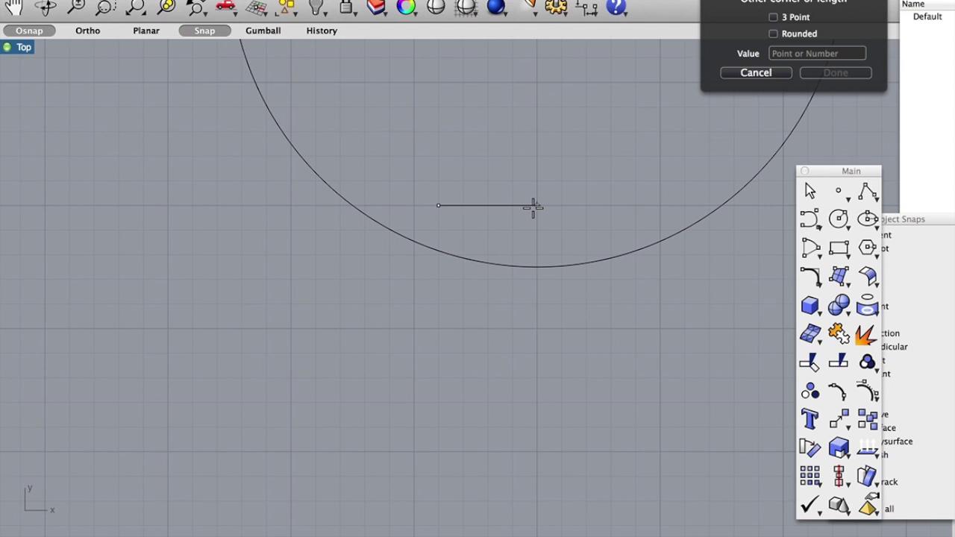
text(8)
key(Return)
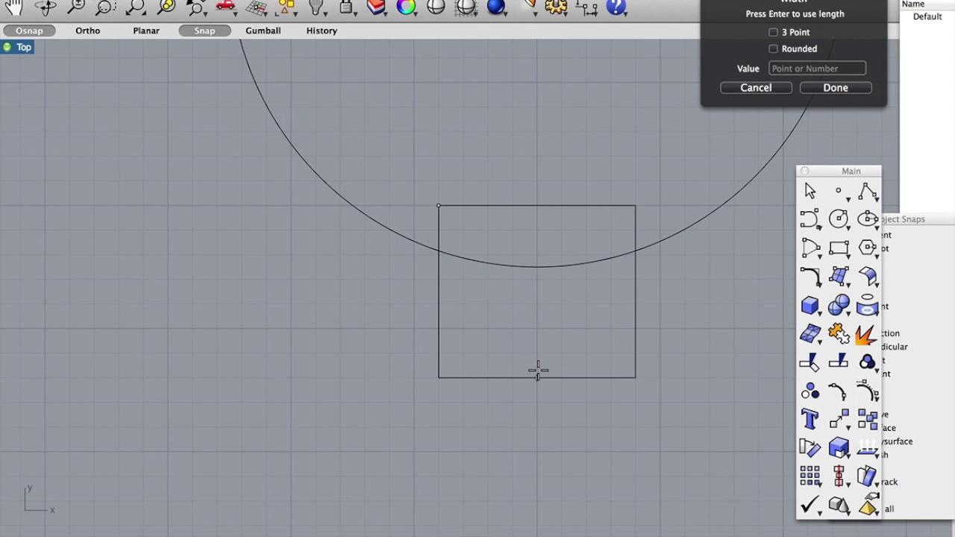
text(-50)
key(Return)
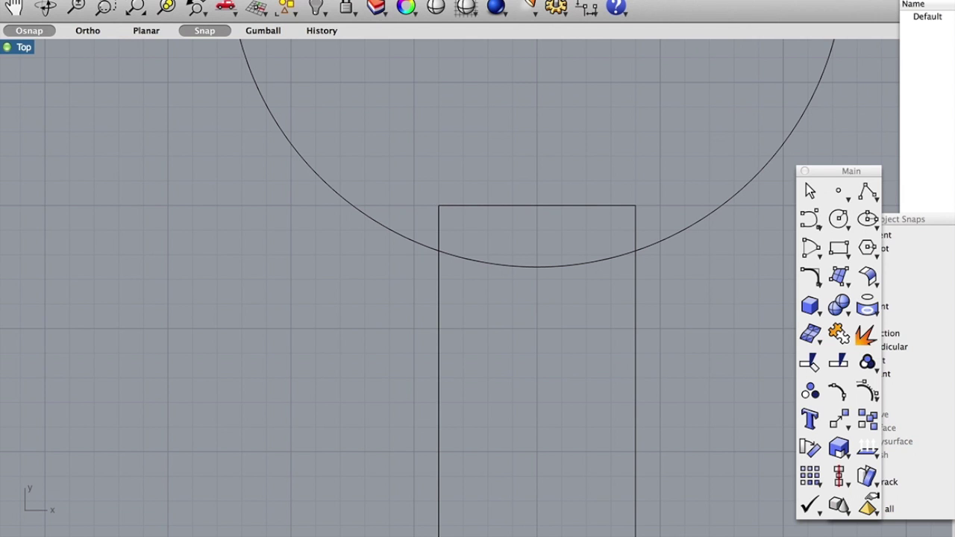
scroll(535, 336, down, 4)
scroll(535, 338, down, 8)
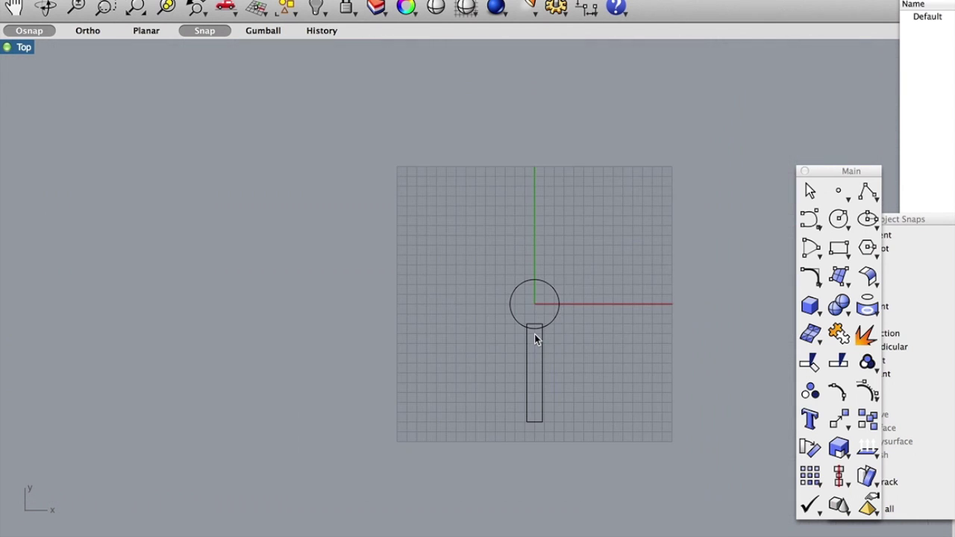
scroll(535, 353, up, 8)
scroll(535, 353, down, 5)
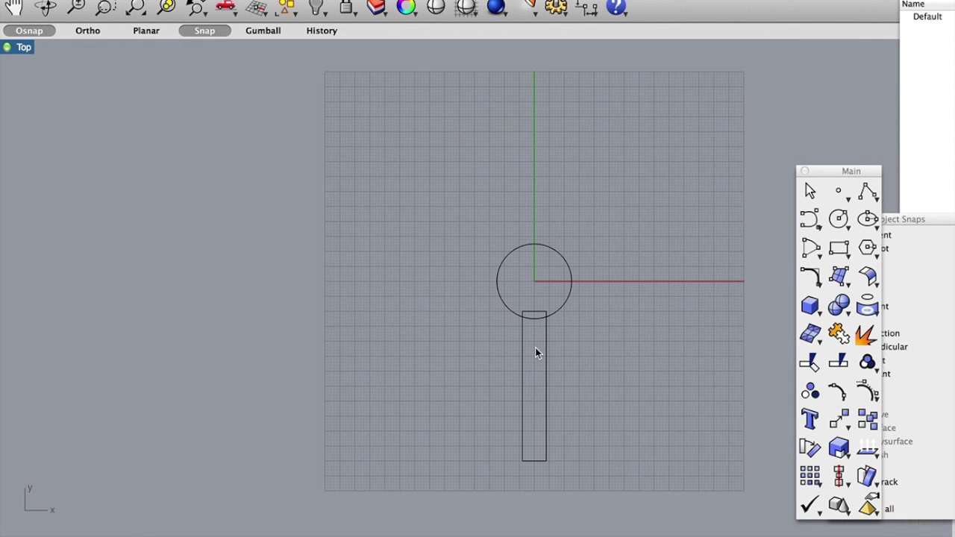
scroll(535, 353, up, 2)
double_click(8, 47)
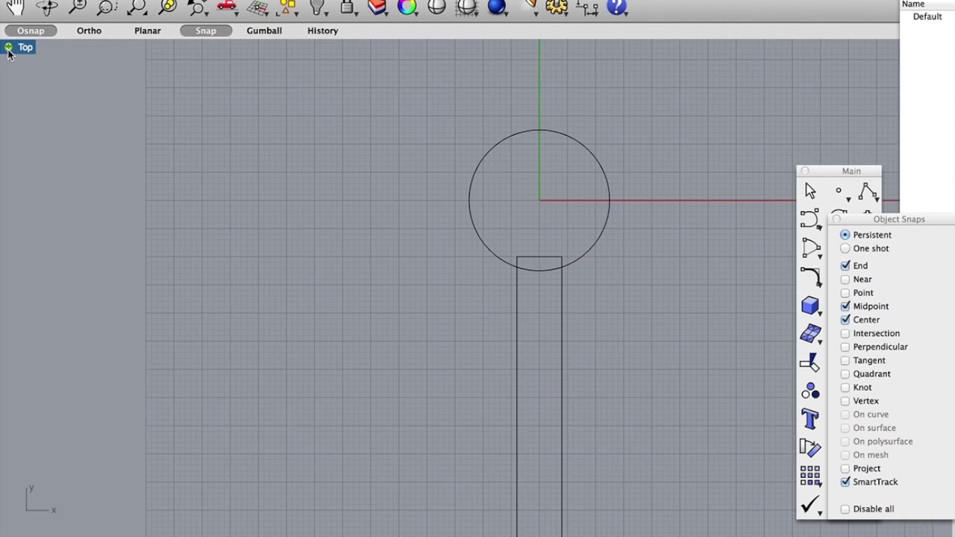
mouse_move(702, 203)
right_down()
mouse_move(703, 145)
mouse_move(710, 175)
mouse_move(698, 187)
mouse_move(706, 177)
mouse_move(713, 192)
right_up()
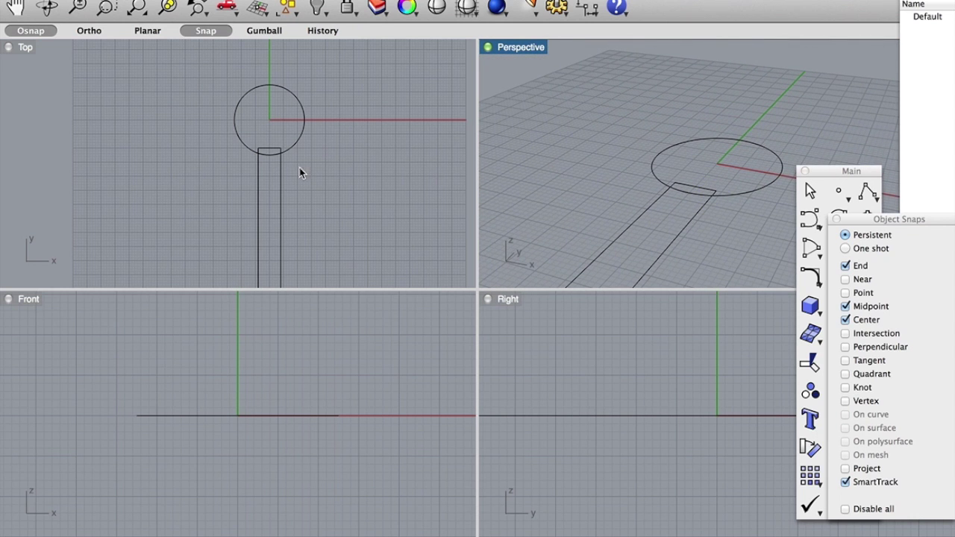
double_click(8, 46)
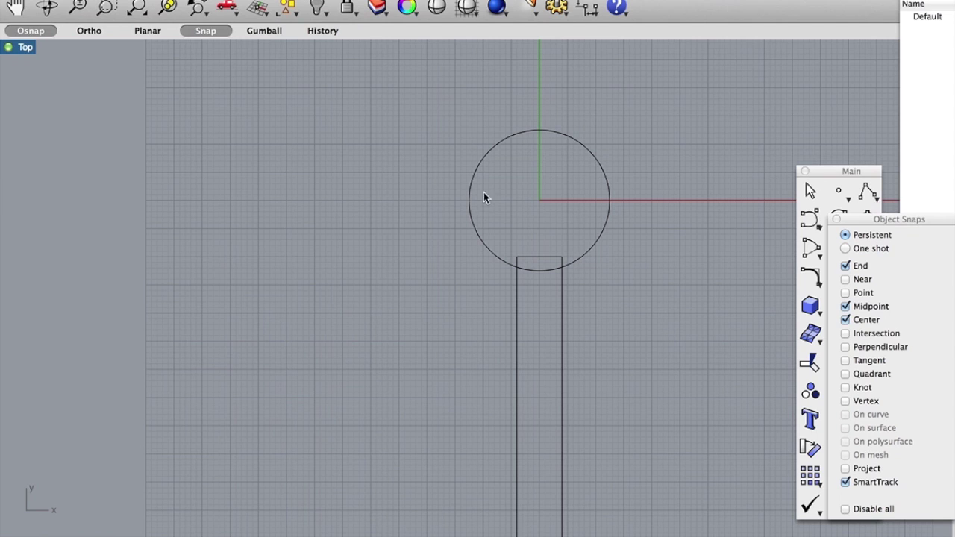
click(603, 170)
Offset the circle outward by a distance of 3 to form a rim
text(Offset)
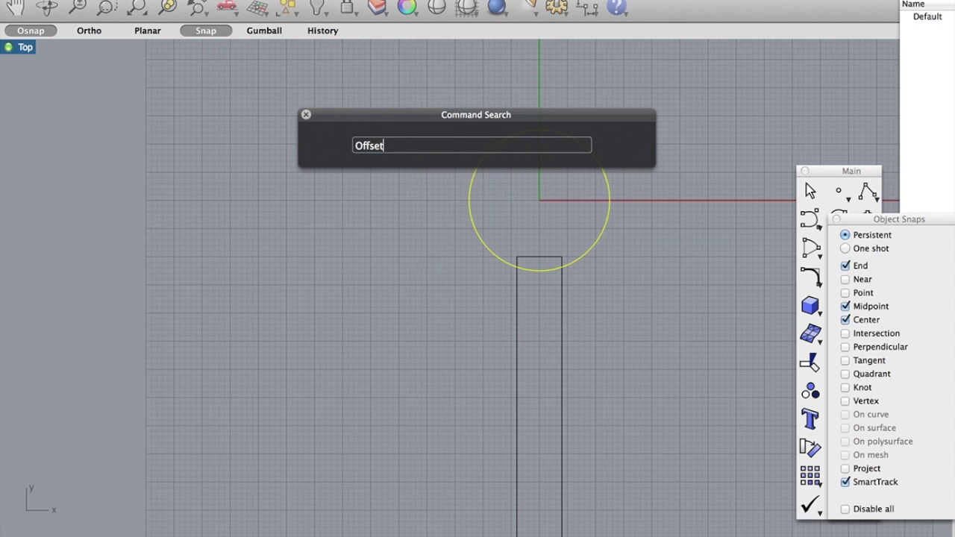
key(Return)
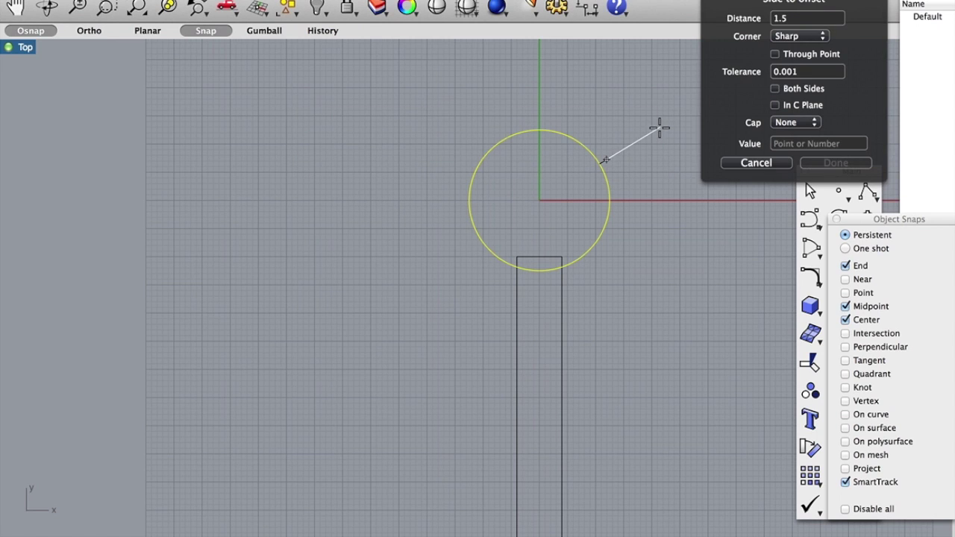
double_click(783, 18)
text(3)
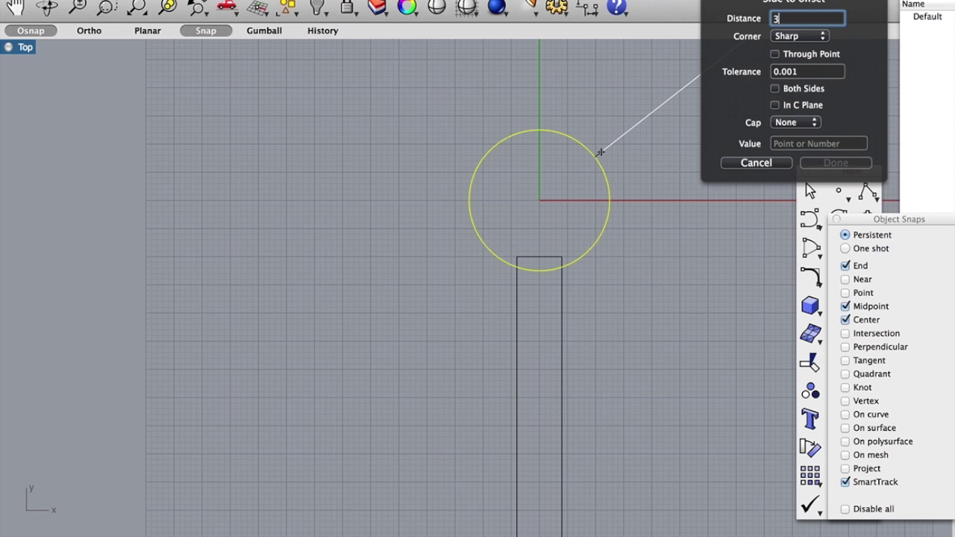
key(Return)
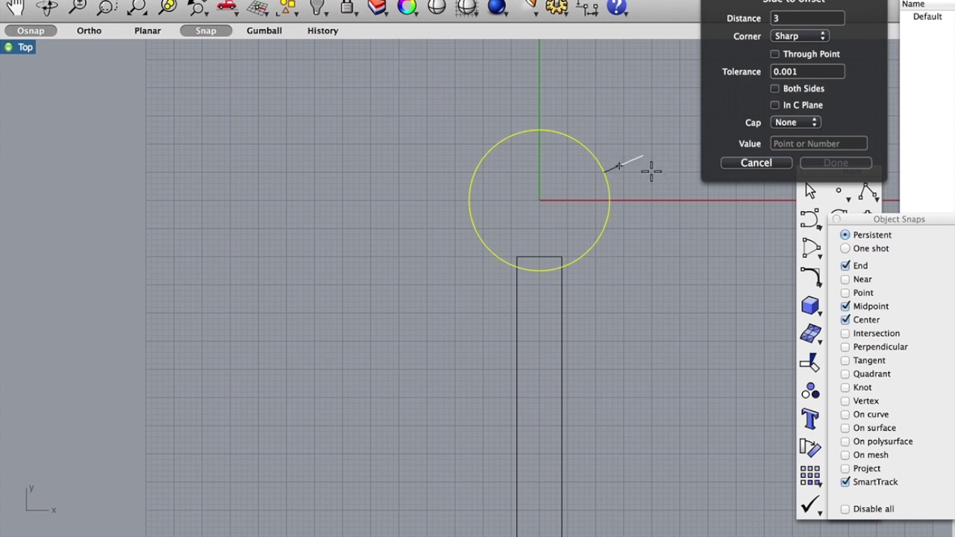
click(667, 213)
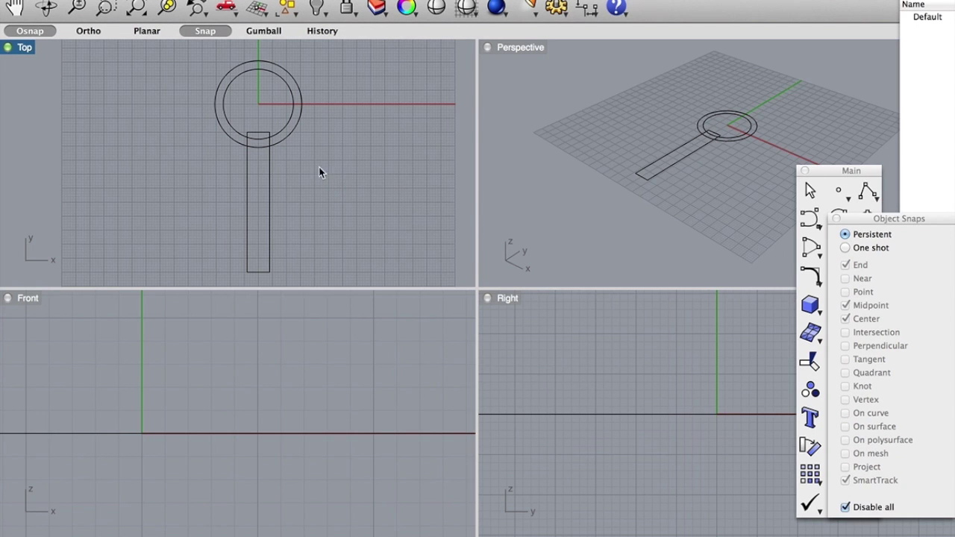
Extrude the outer circle and handle rectangle 6 units into solids with ExtrudeCrv
click(294, 136)
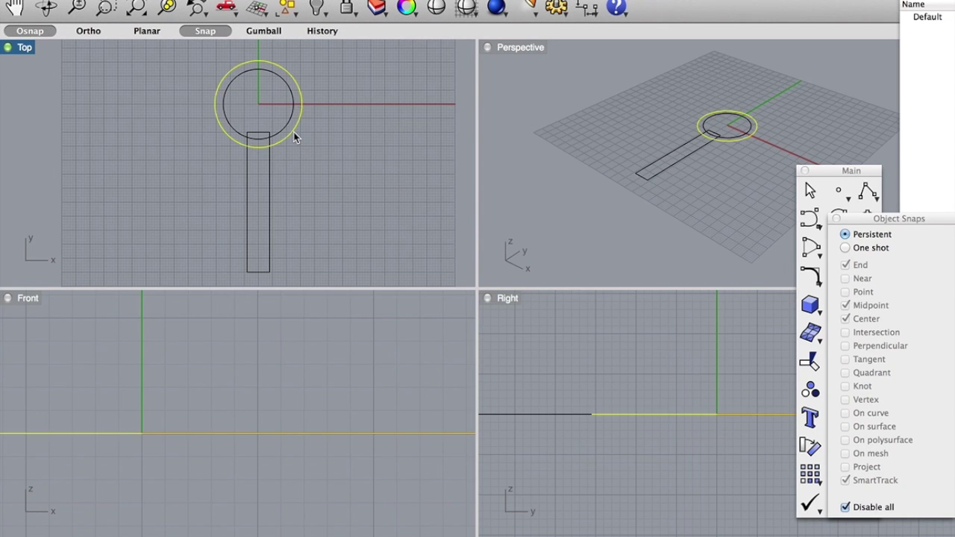
shift+click(270, 176)
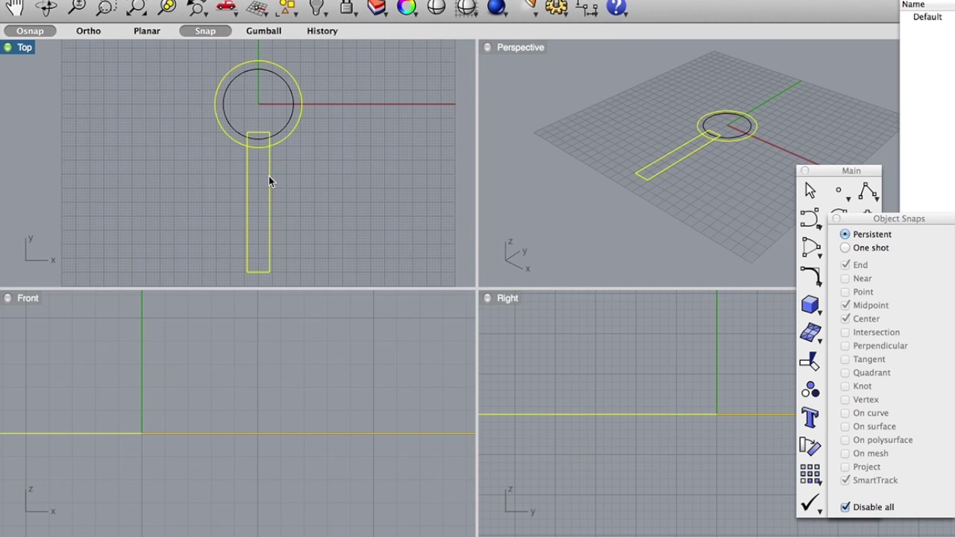
text(ExtrudeCrv)
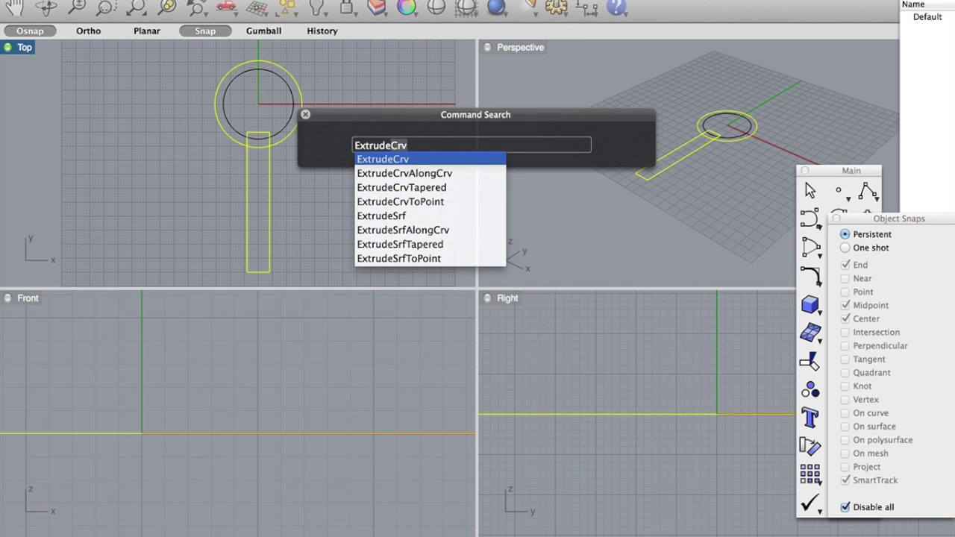
key(Return)
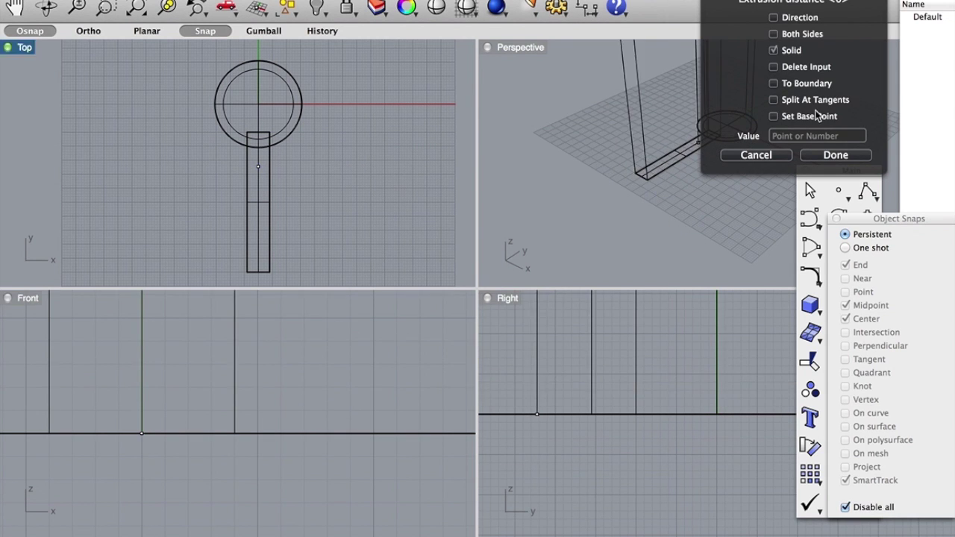
click(812, 135)
text(6)
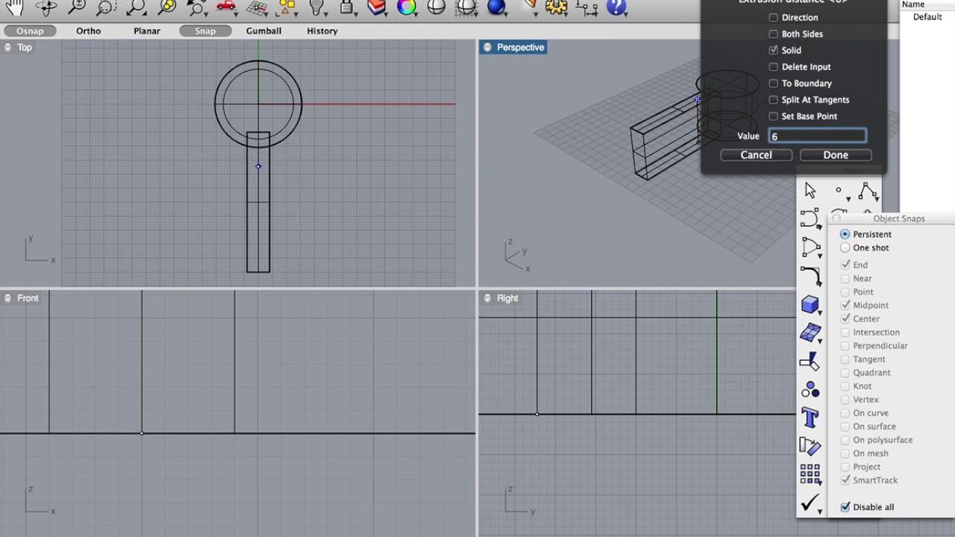
key(Return)
click(741, 171)
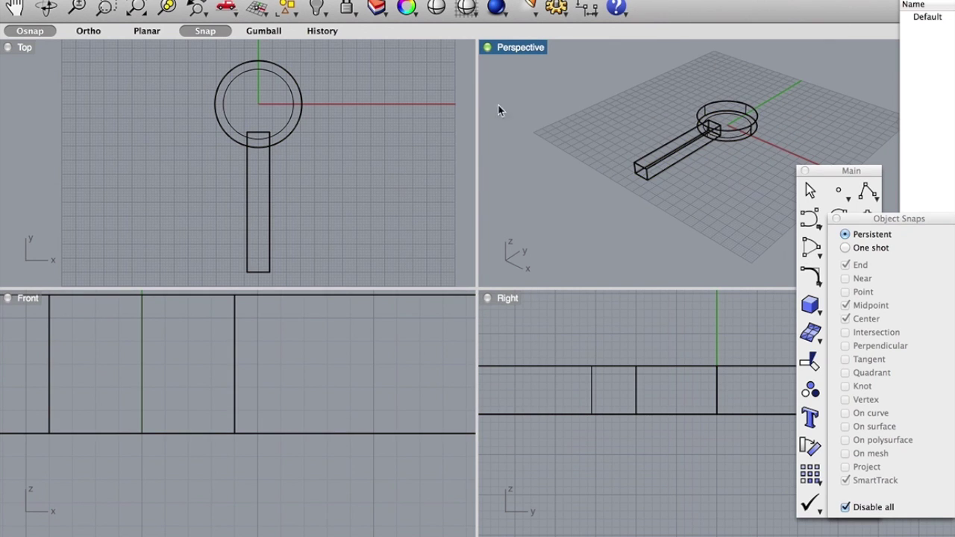
Set the Perspective view to Shaded, orbit around the paddle, and select the inner circle
right_click(690, 159)
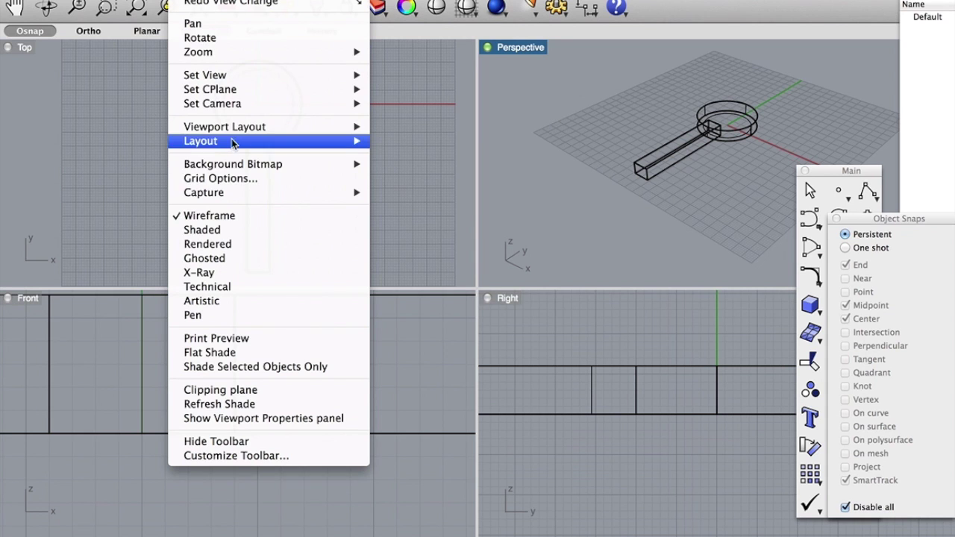
click(261, 230)
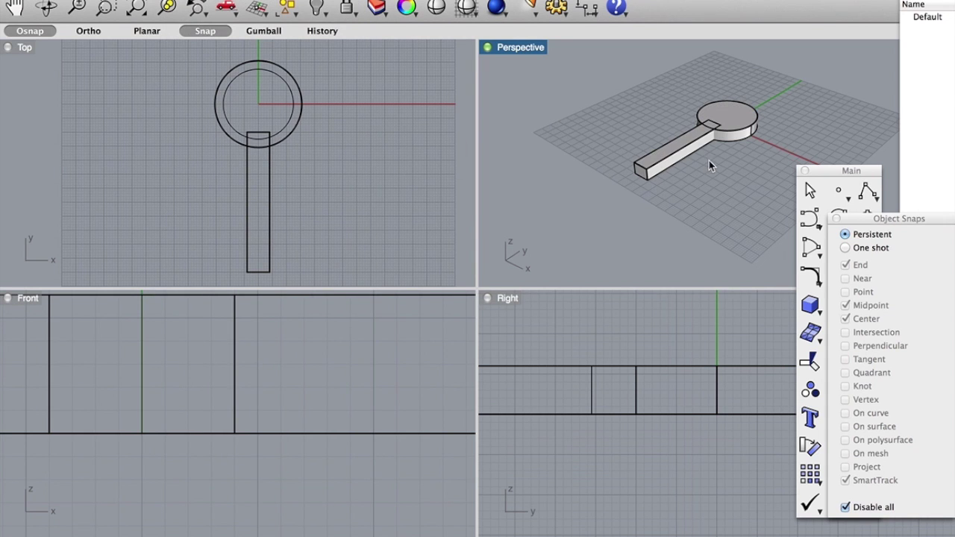
mouse_move(709, 149)
right_down()
mouse_move(729, 171)
mouse_move(746, 132)
mouse_move(663, 128)
mouse_move(654, 90)
mouse_move(671, 154)
mouse_move(685, 164)
mouse_move(698, 127)
mouse_move(731, 100)
mouse_move(710, 145)
mouse_move(667, 107)
mouse_move(684, 118)
right_up()
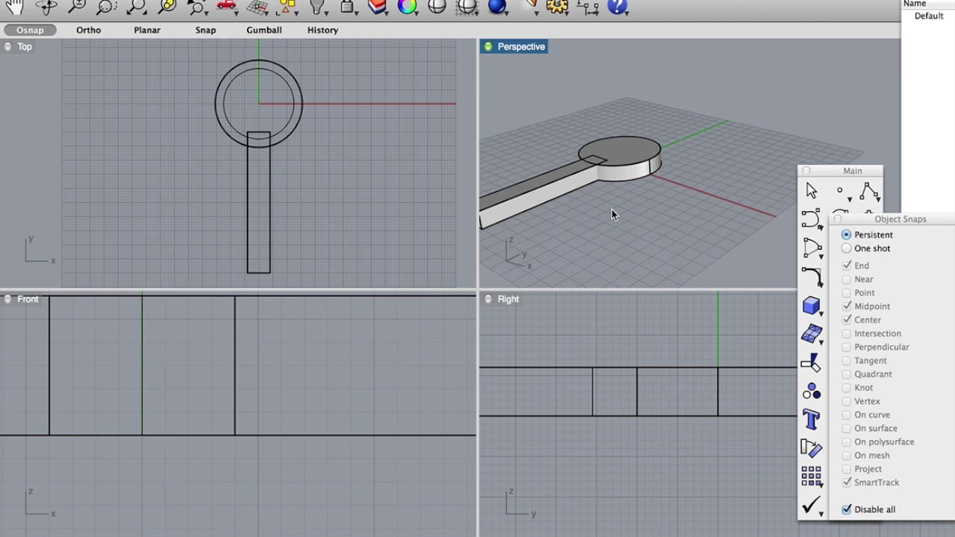
mouse_move(612, 215)
right_down()
mouse_move(611, 187)
mouse_move(635, 179)
mouse_move(629, 239)
mouse_move(611, 237)
right_up()
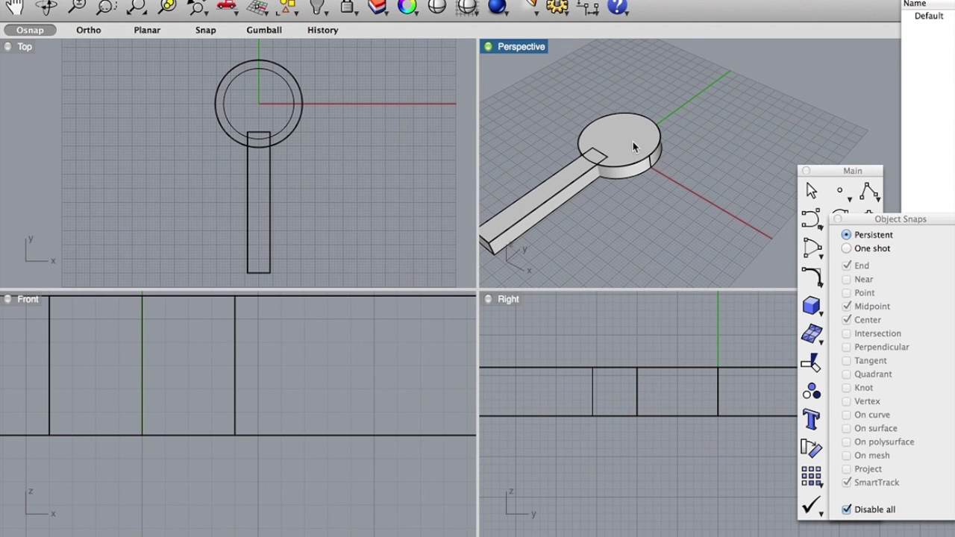
right_drag(612, 160, 664, 245)
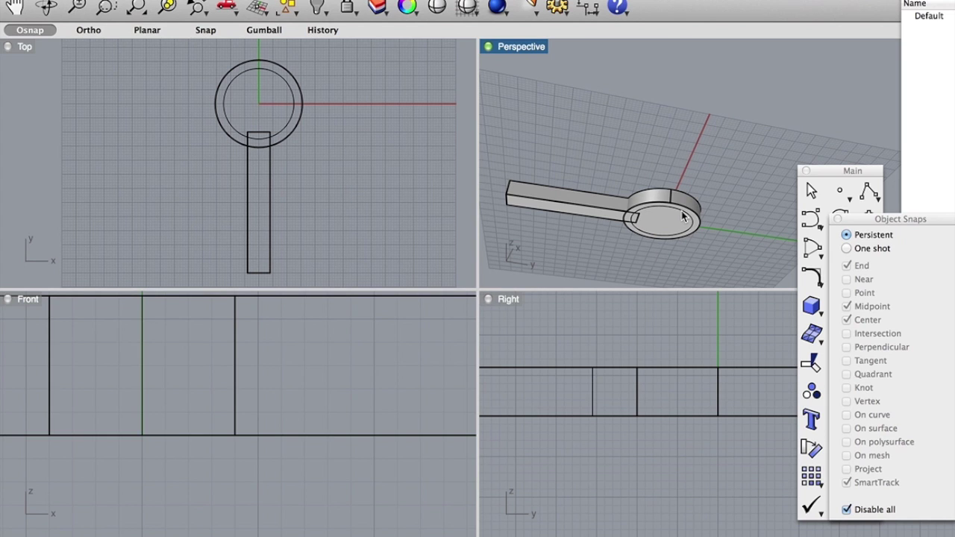
click(683, 216)
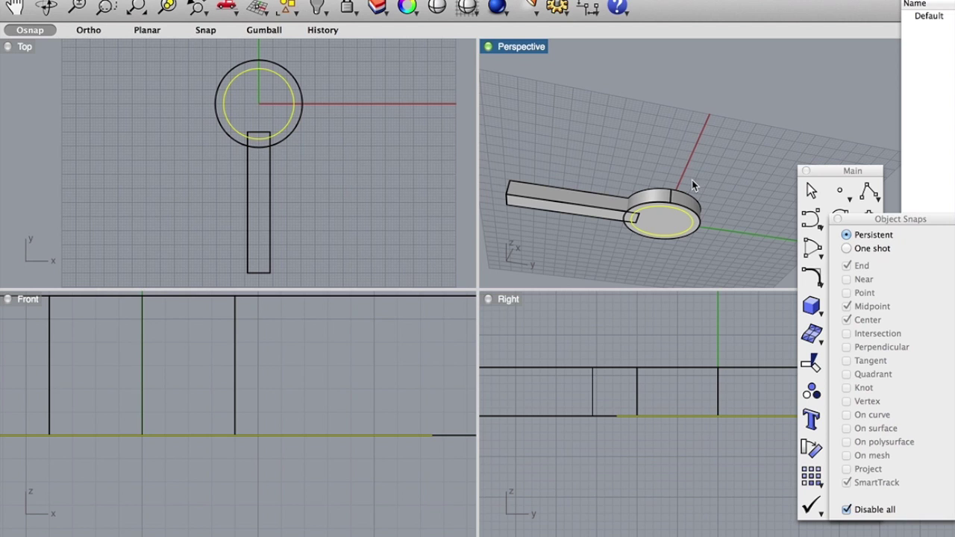
Cut a pocket from the inner circle into the disc, keeping the circle curve
text(Make2D)
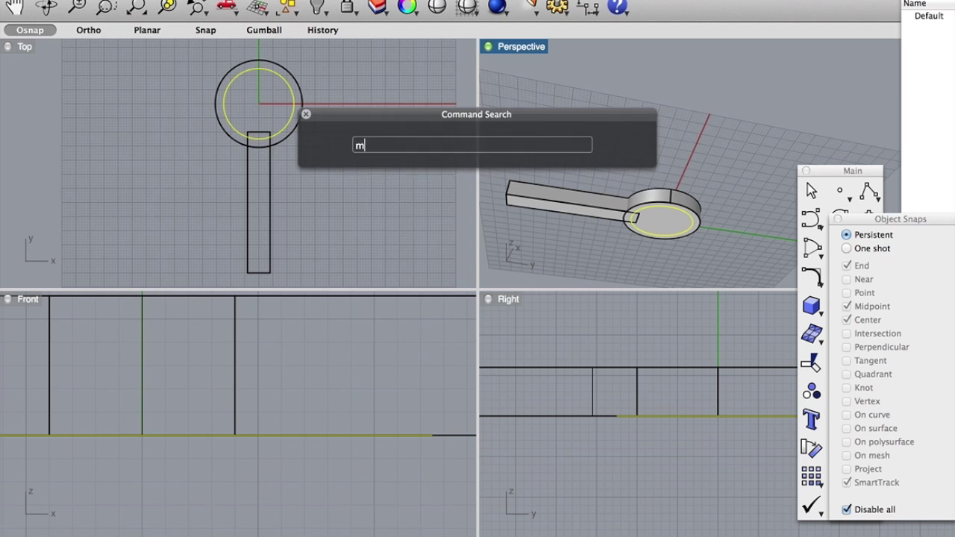
text(Hole)
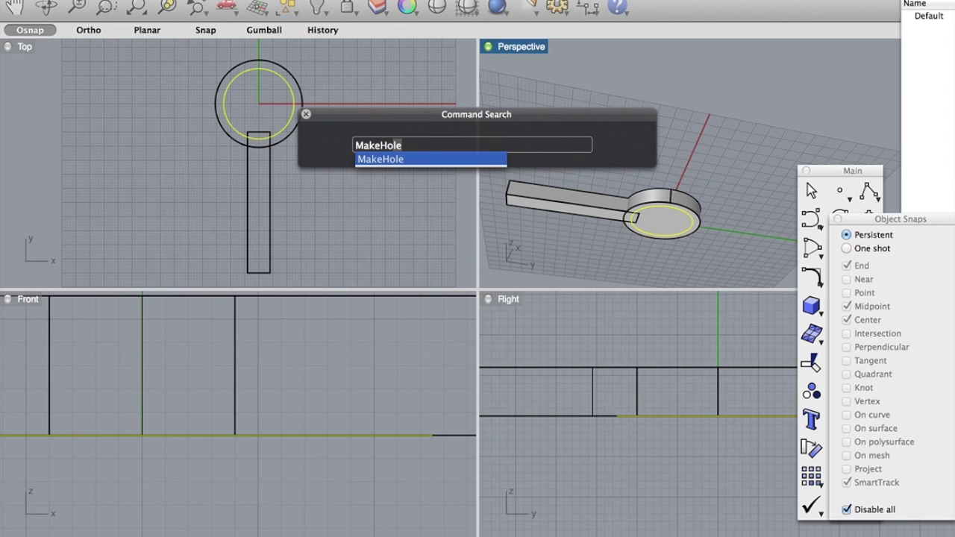
key(Return)
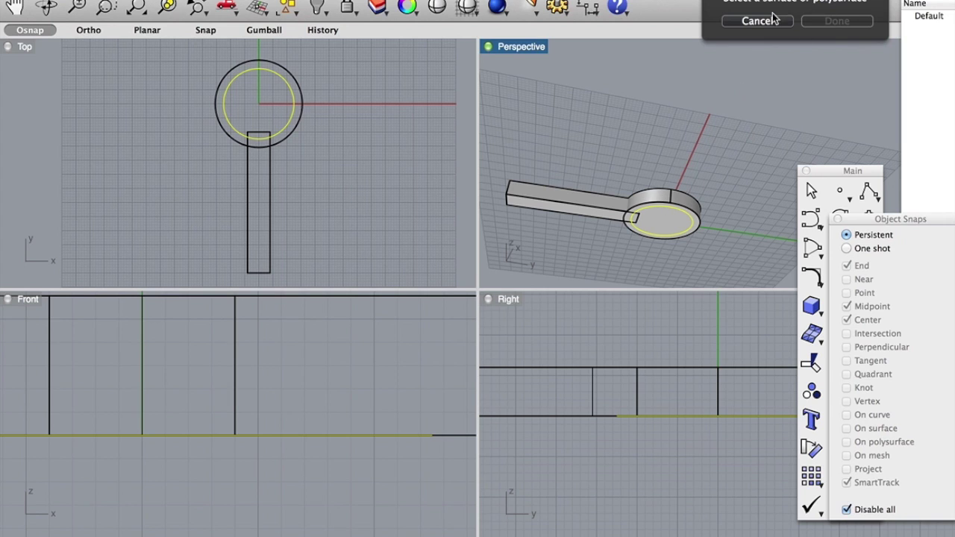
click(697, 224)
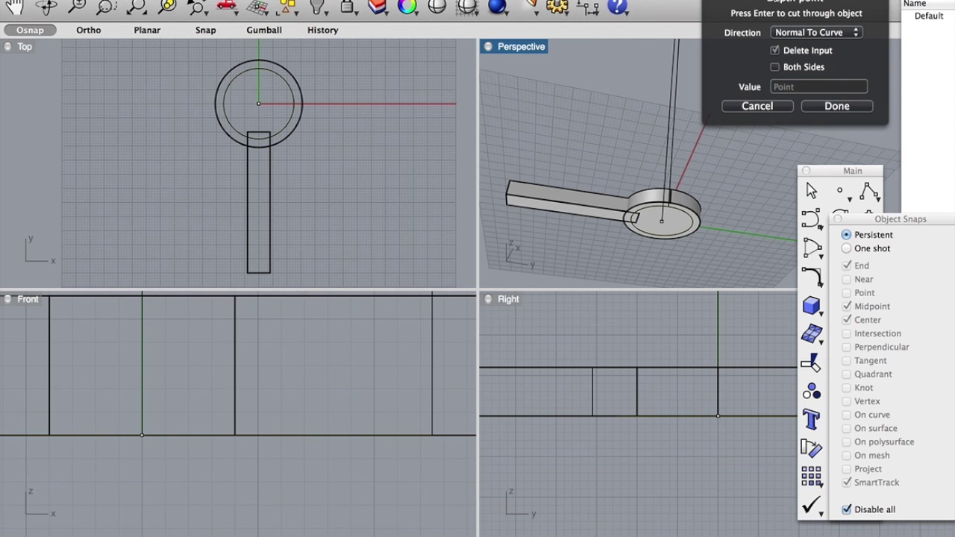
drag(773, 2, 748, 23)
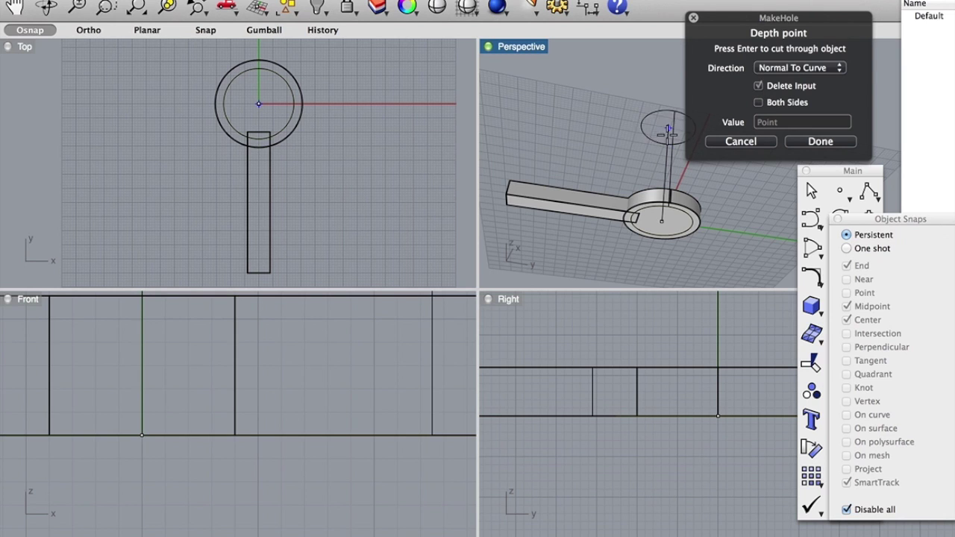
click(759, 87)
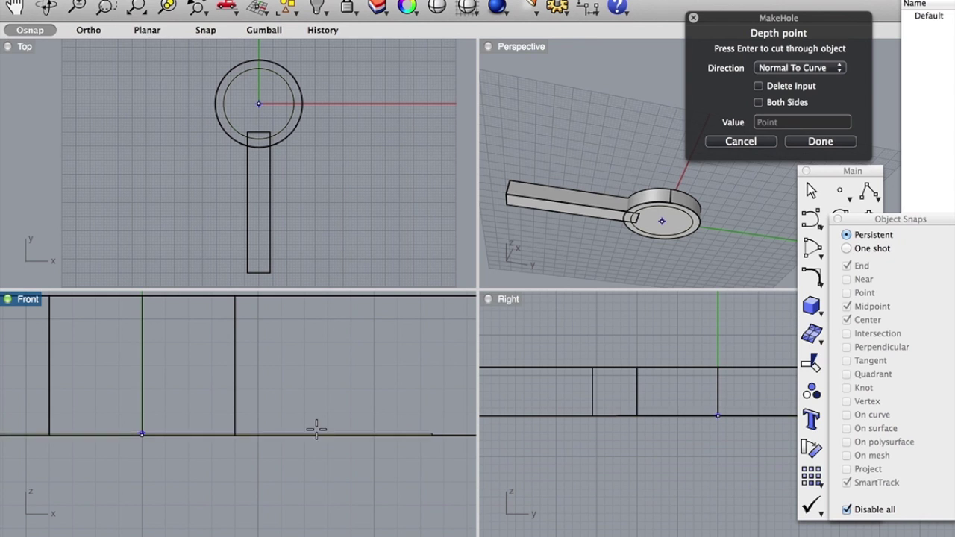
click(321, 388)
click(601, 264)
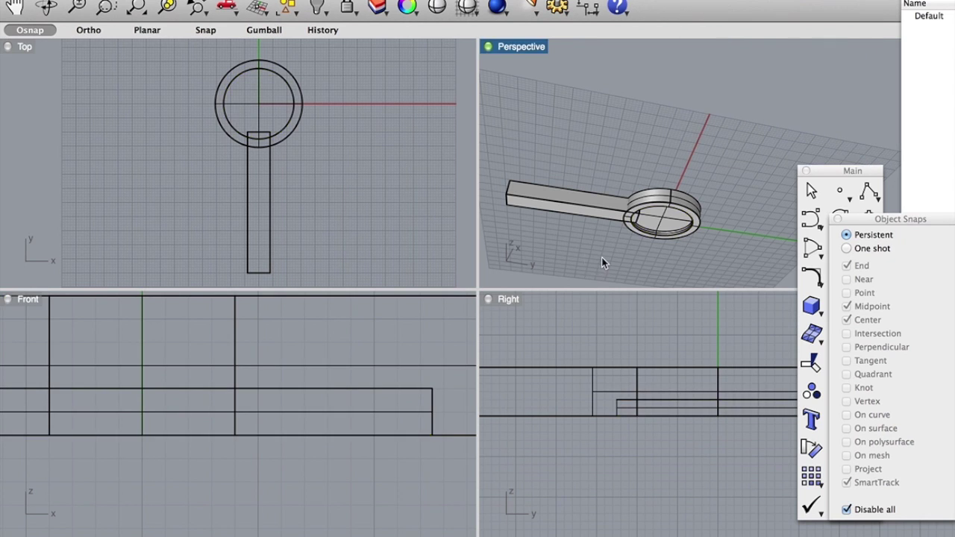
Orbit the Perspective view to inspect the pocket and pick the handle
mouse_move(654, 252)
right_down()
mouse_move(650, 207)
mouse_move(727, 152)
mouse_move(651, 226)
mouse_move(651, 240)
right_up()
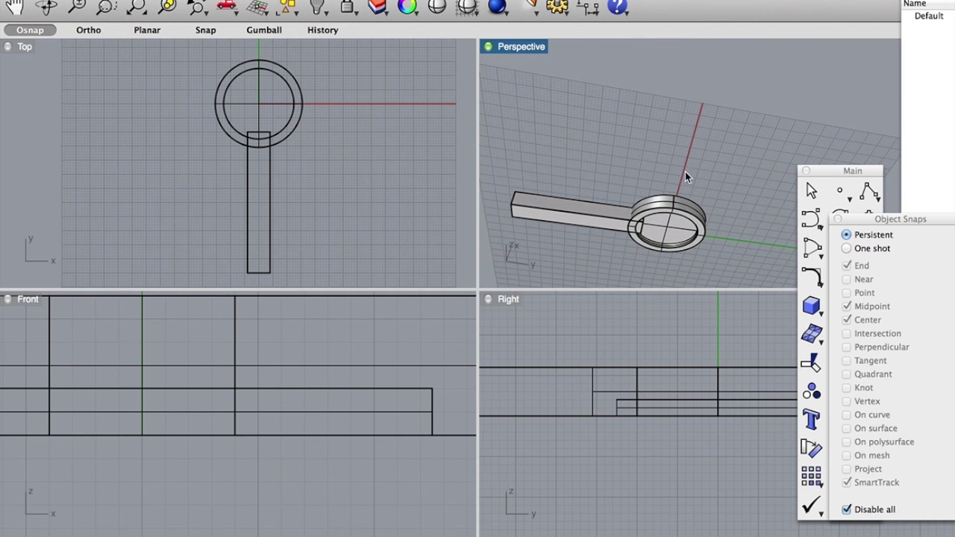
mouse_move(686, 172)
right_down()
mouse_move(687, 221)
mouse_move(691, 184)
right_up()
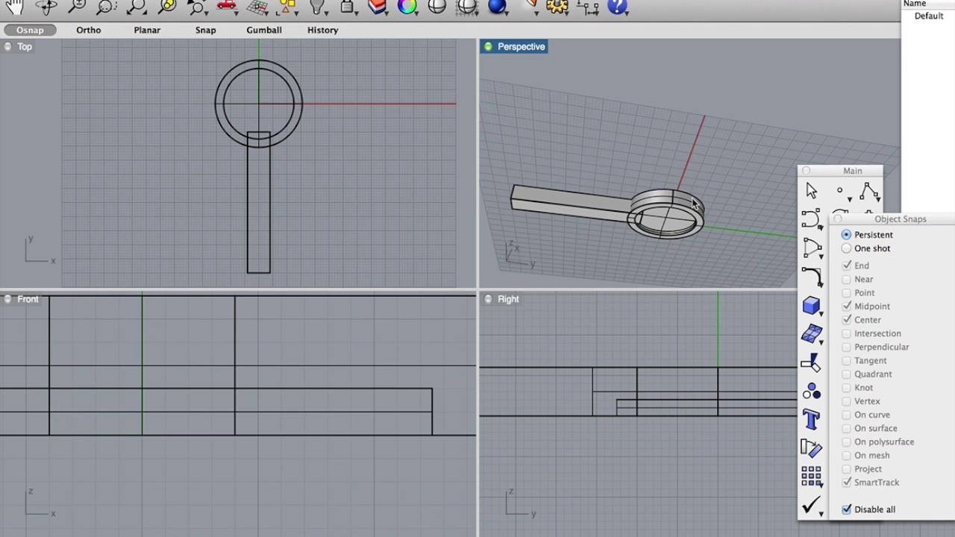
right_drag(708, 170, 704, 117)
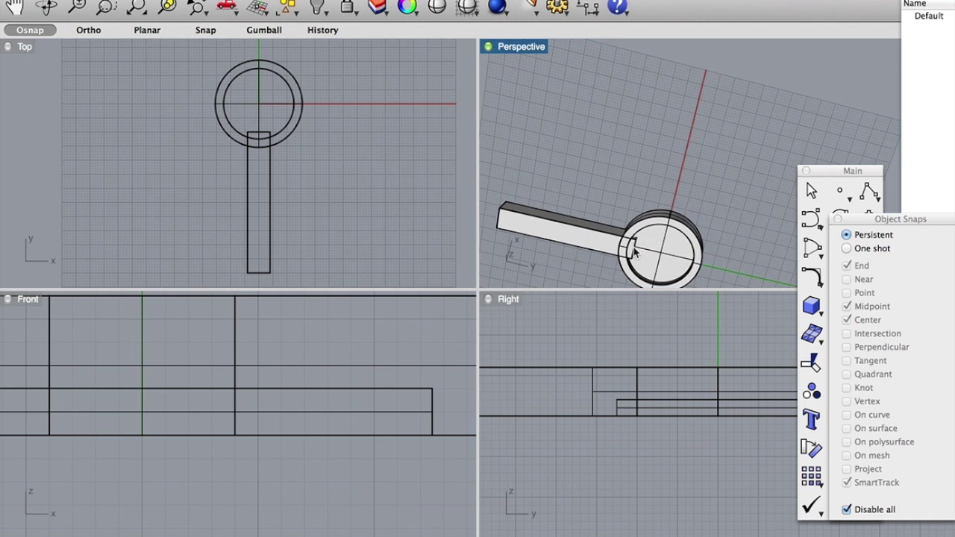
click(271, 193)
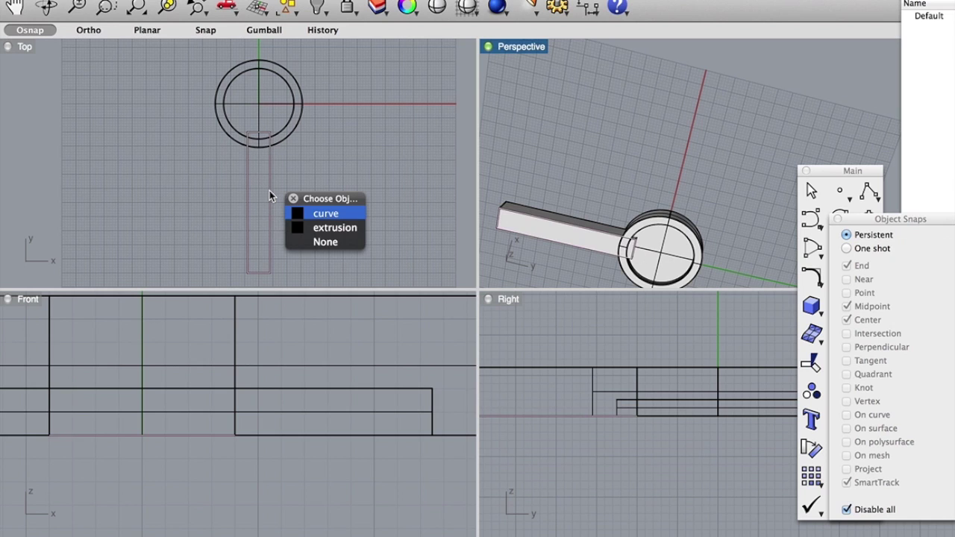
Choose the handle bar solid and nudge it slightly downward in the Top view
click(316, 227)
drag(271, 204, 272, 215)
click(604, 142)
right_drag(652, 179, 667, 107)
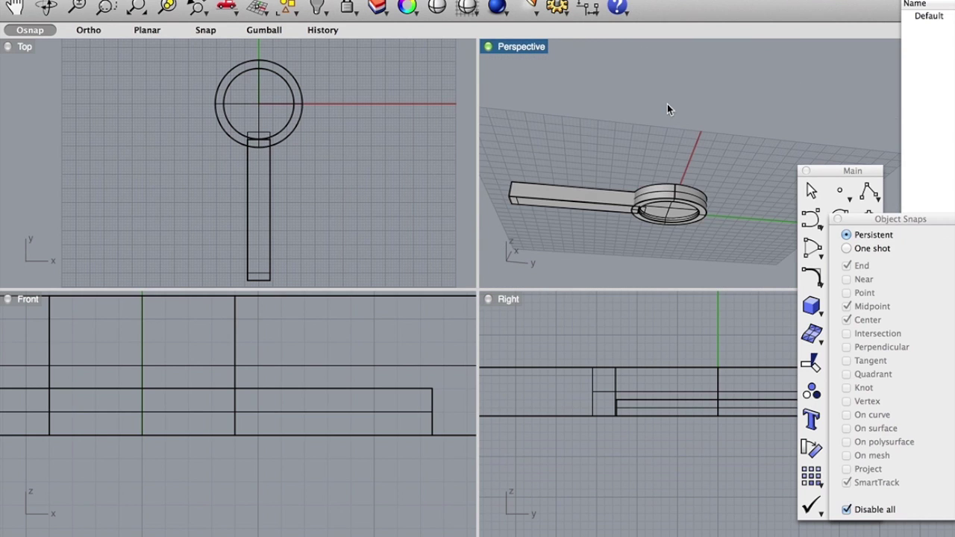
Lift the inner circle curve from the ring's base to its top face in the Right view
click(683, 210)
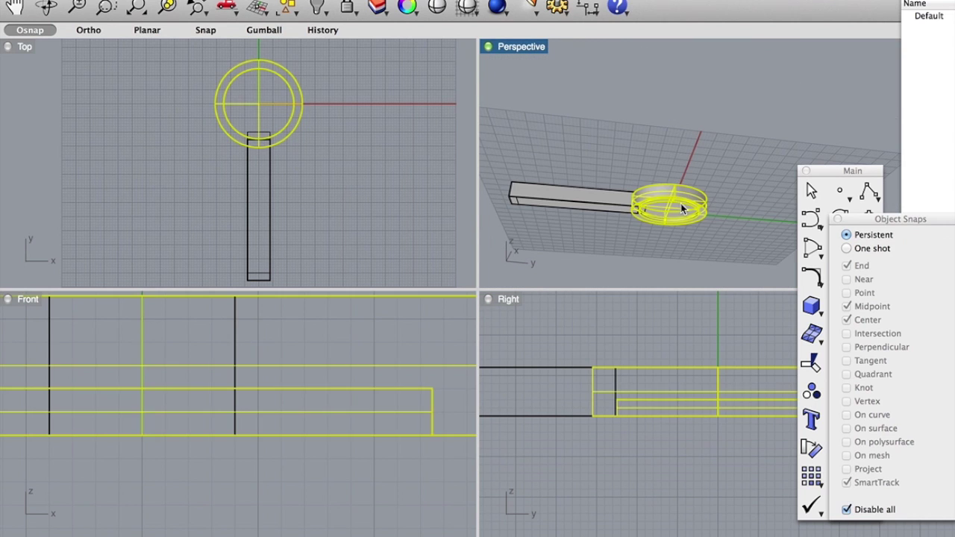
click(721, 202)
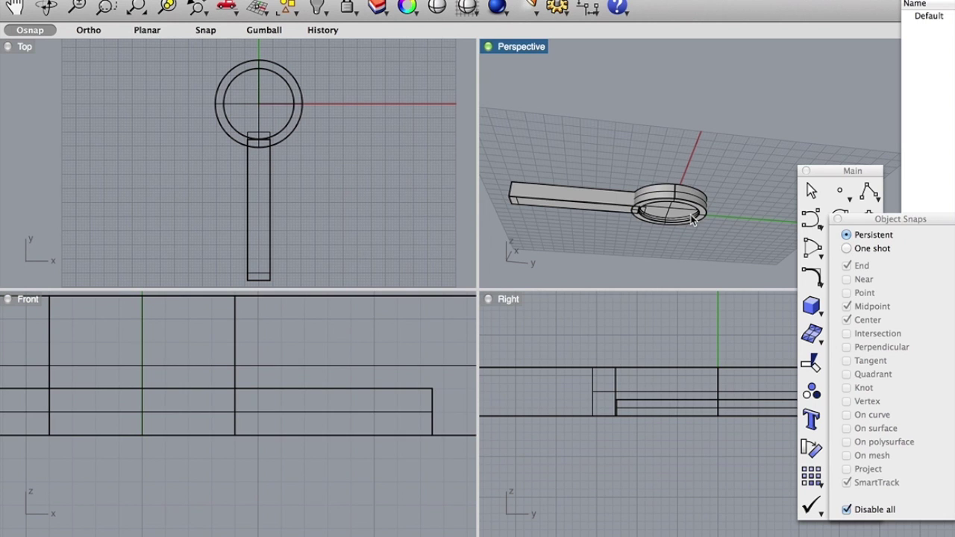
scroll(633, 203, up, 5)
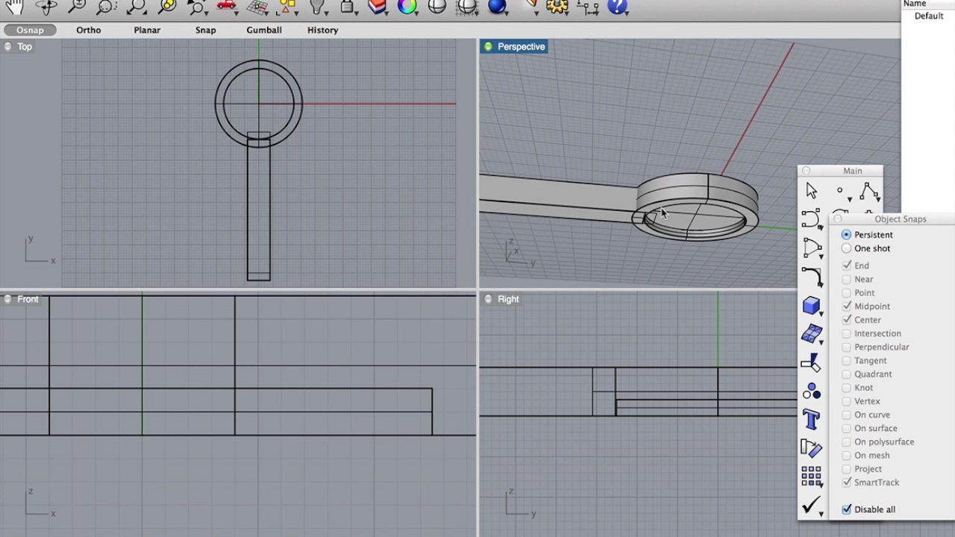
click(662, 212)
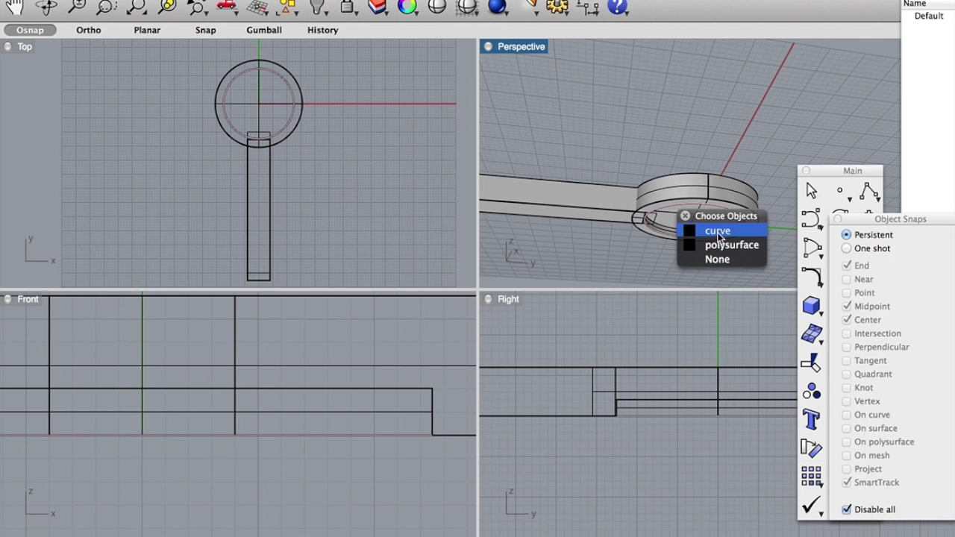
click(717, 233)
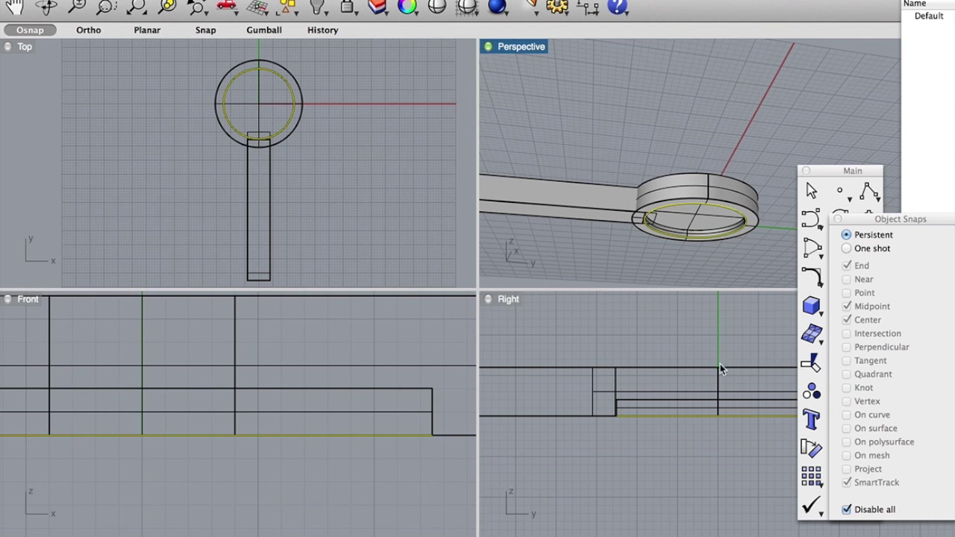
scroll(702, 415, up, 5)
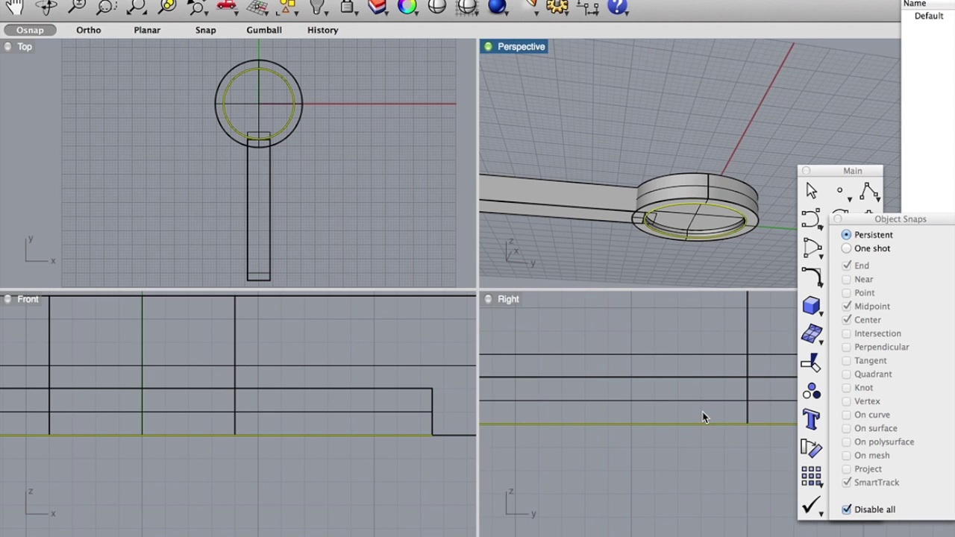
scroll(702, 418, down, 4)
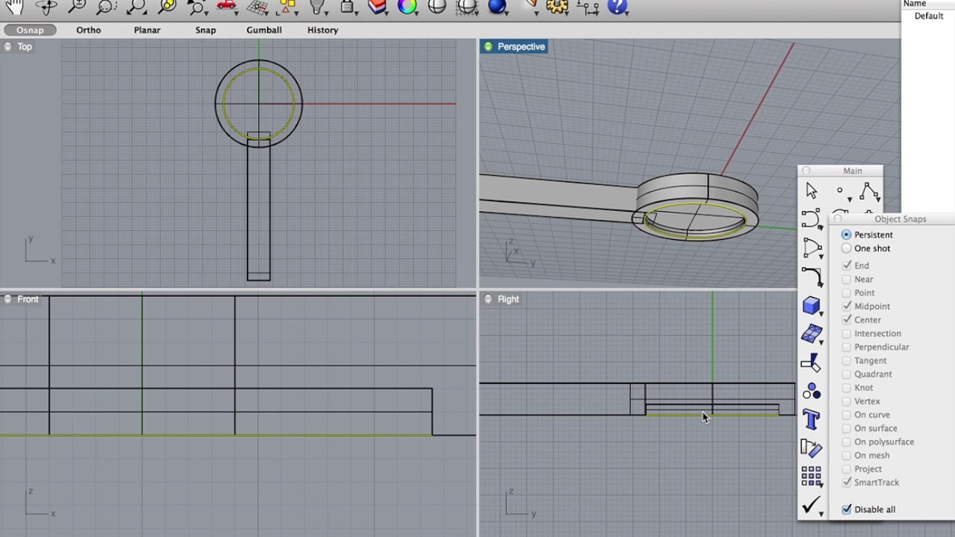
drag(702, 420, 700, 381)
scroll(707, 377, up, 3)
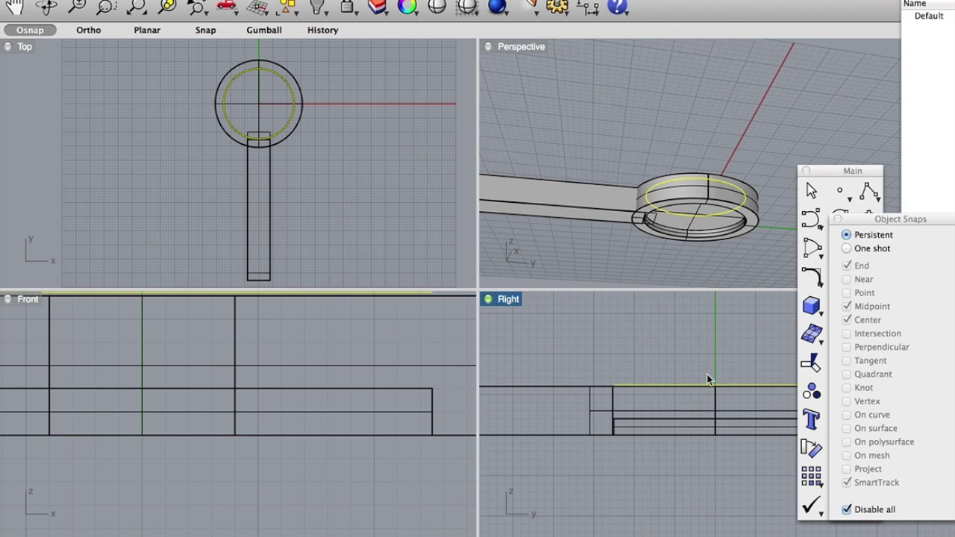
right_drag(728, 247, 745, 262)
Use MakeHole with the inner circle to cut a shallow recess into the disc's top
text(MakeHole)
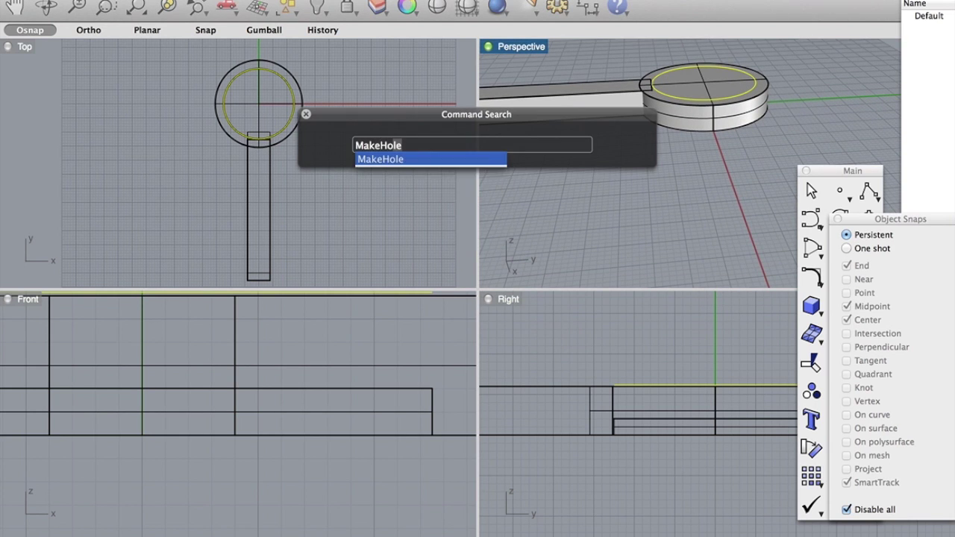
key(Return)
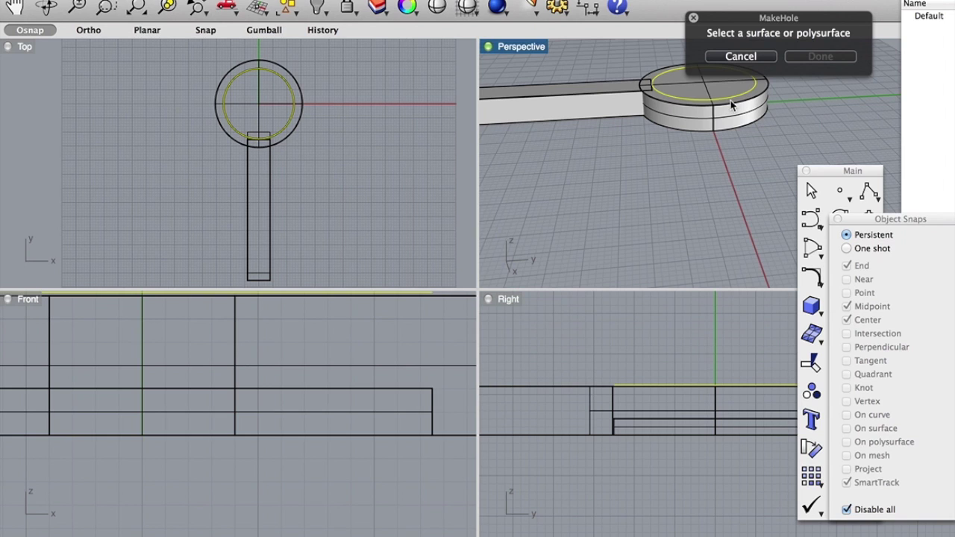
click(738, 100)
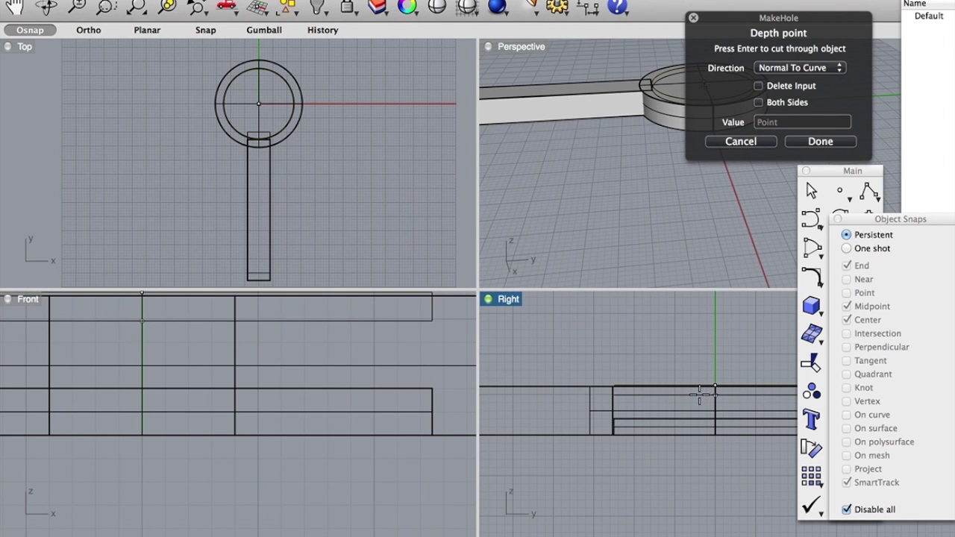
scroll(700, 395, up, 5)
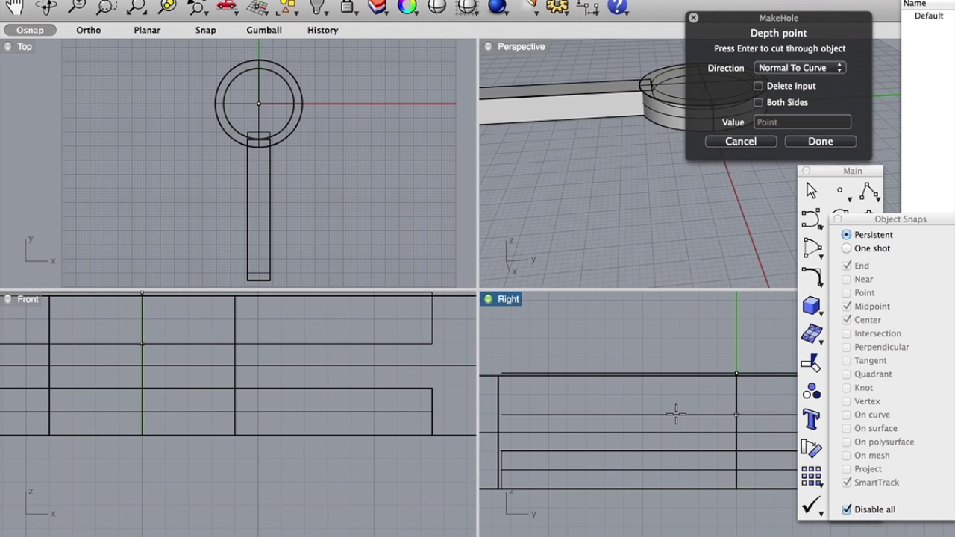
click(675, 415)
click(676, 220)
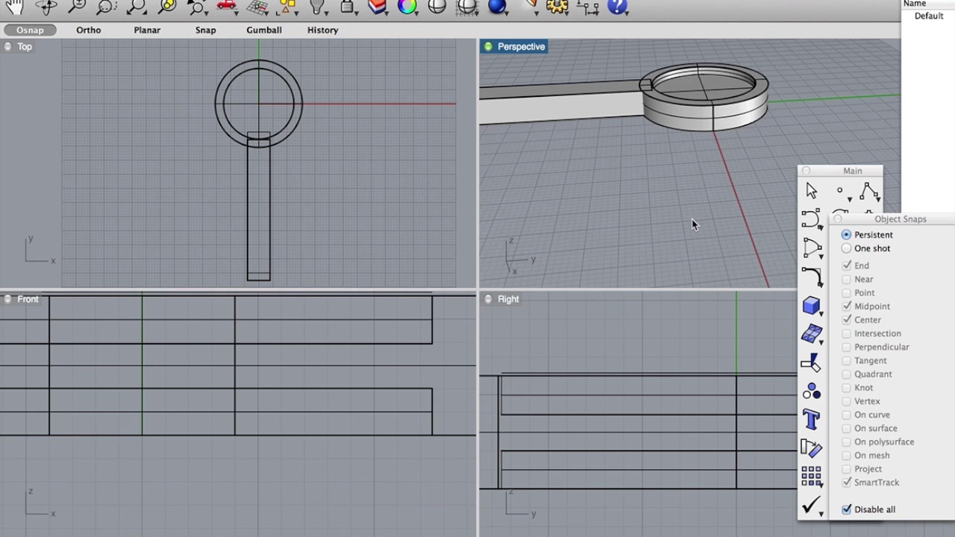
right_drag(693, 224, 693, 201)
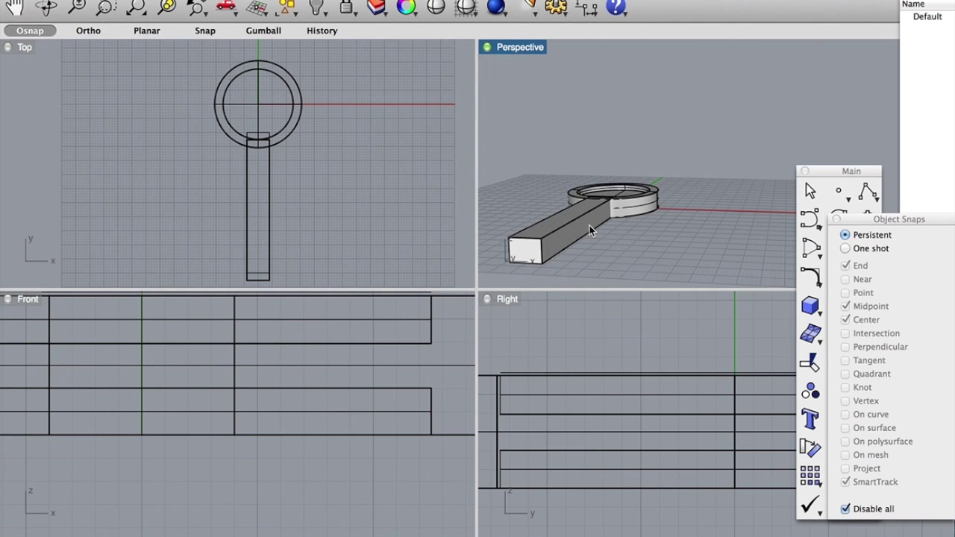
Orbit around the paddle to inspect it, then bring the Main toolbar in front of Object Snaps
mouse_move(590, 226)
right_down()
mouse_move(622, 194)
mouse_move(608, 227)
right_up()
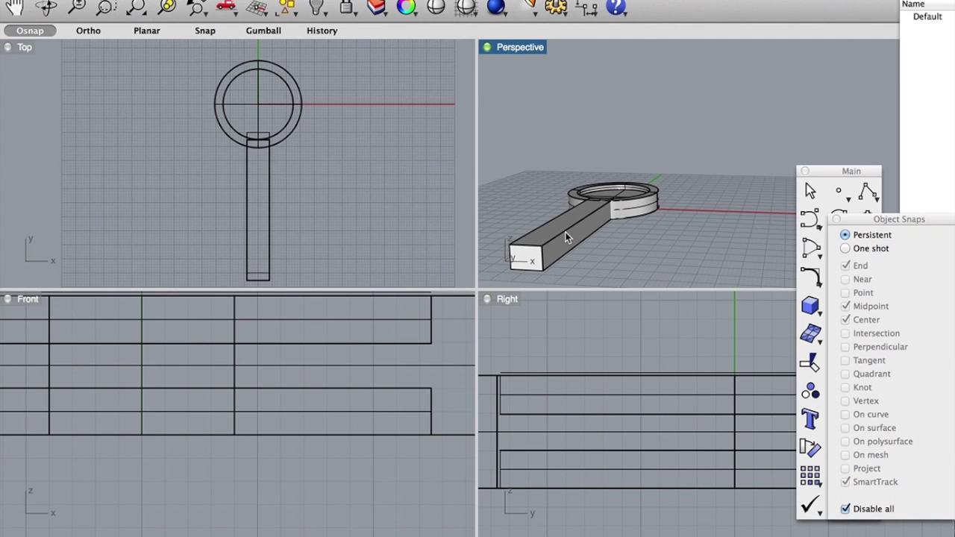
right_drag(596, 239, 643, 220)
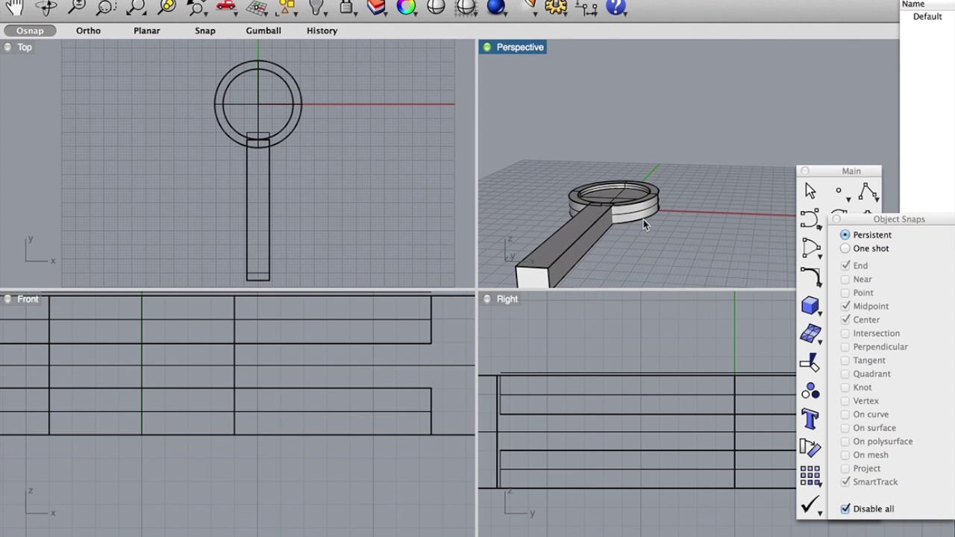
mouse_move(668, 178)
right_down()
mouse_move(667, 156)
mouse_move(674, 176)
right_up()
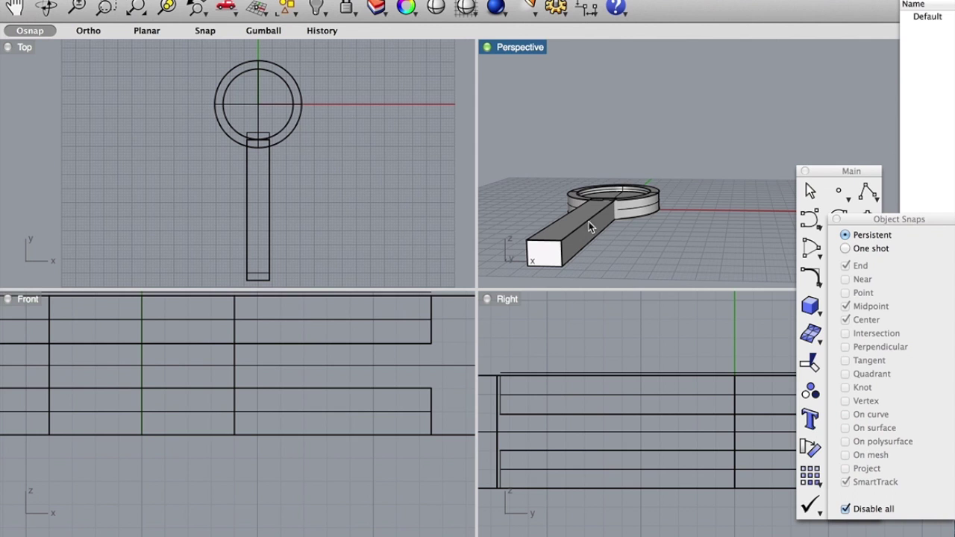
drag(842, 172, 847, 112)
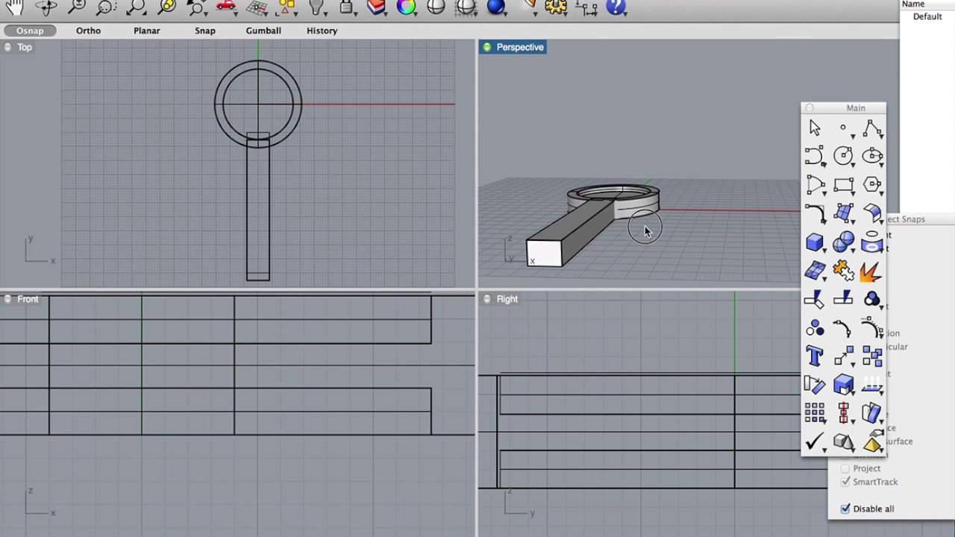
Round the handle's four long edges with FilletEdge at radius 1.000, then inspect the result
text(FilletEdge)
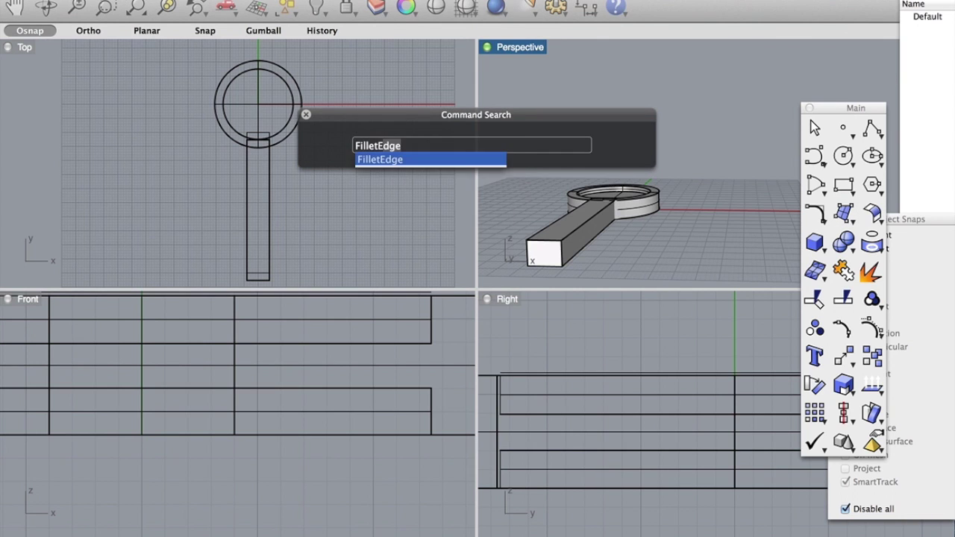
key(Return)
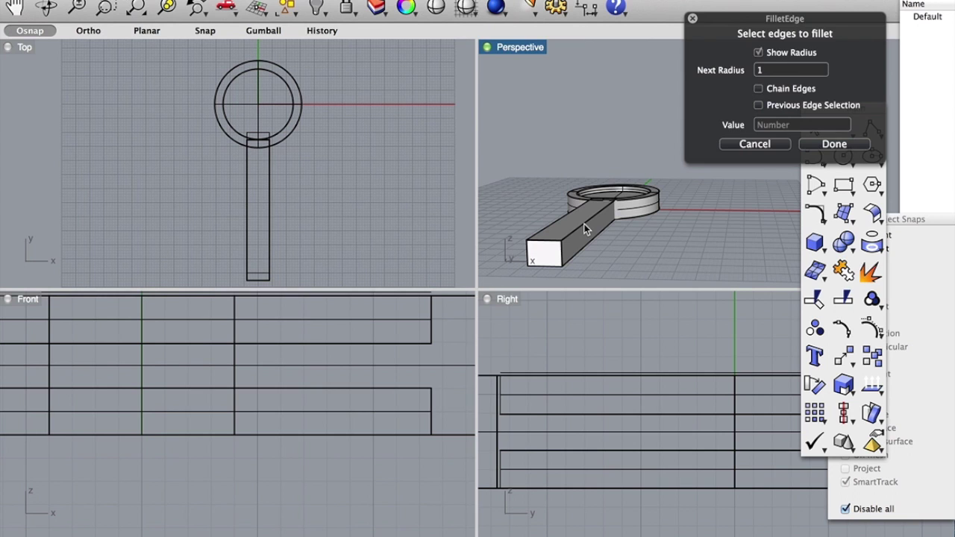
click(585, 230)
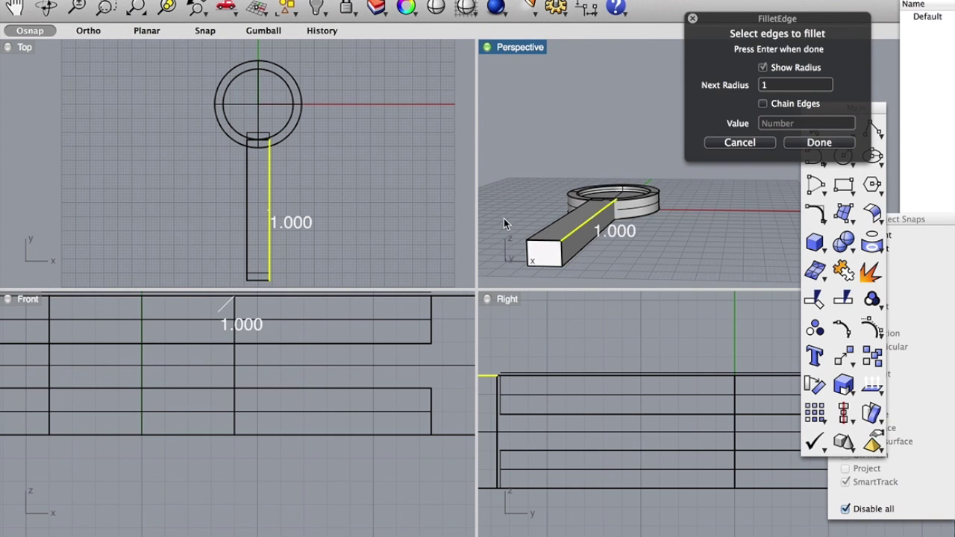
right_drag(504, 222, 529, 212)
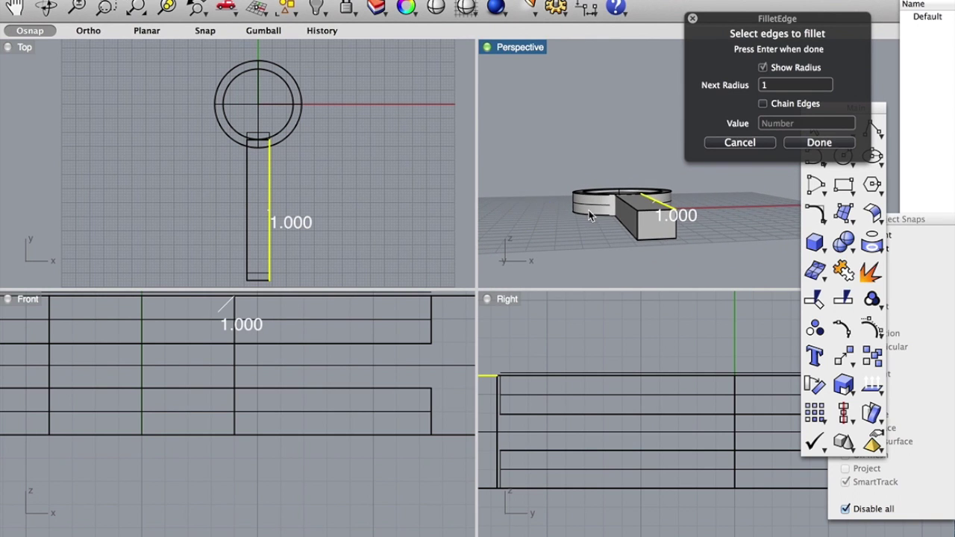
click(627, 204)
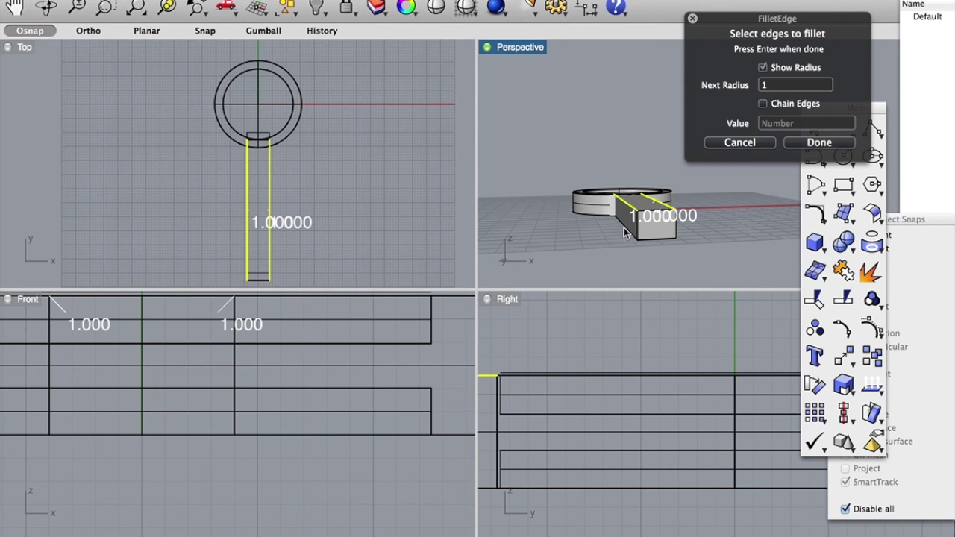
click(629, 236)
right_drag(686, 242, 679, 240)
click(550, 234)
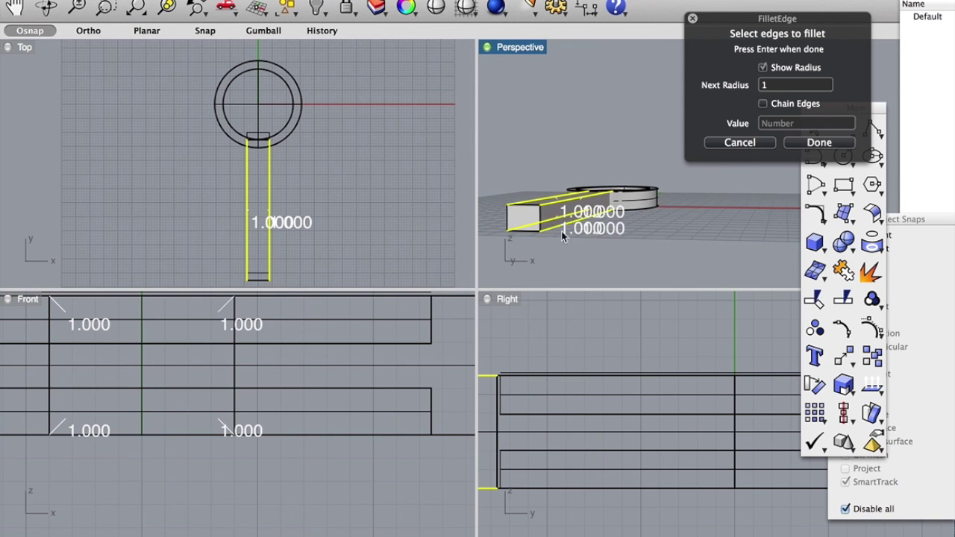
key(Return)
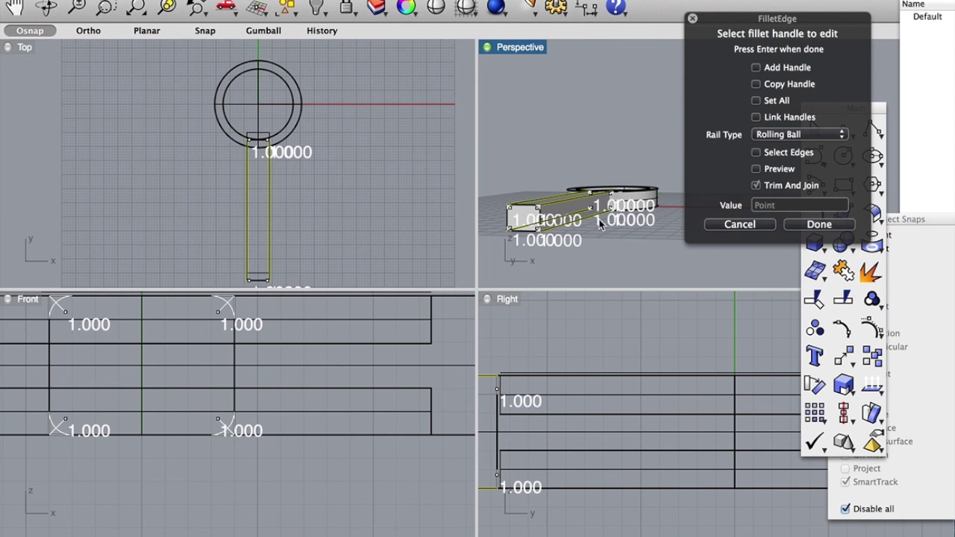
key(Return)
right_drag(597, 216, 477, 182)
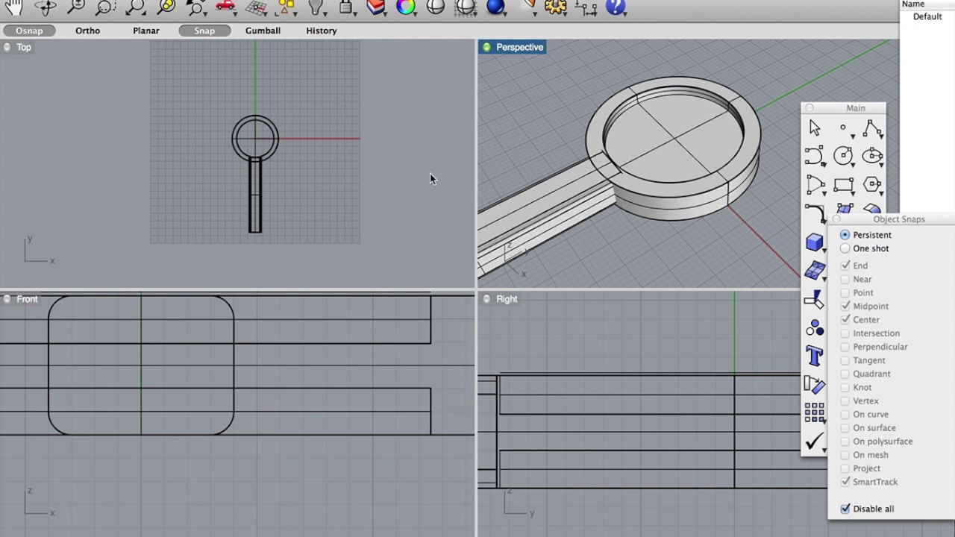
Maximize the Top viewport and zoom in close on the handle below the ring
scroll(541, 176, down, 5)
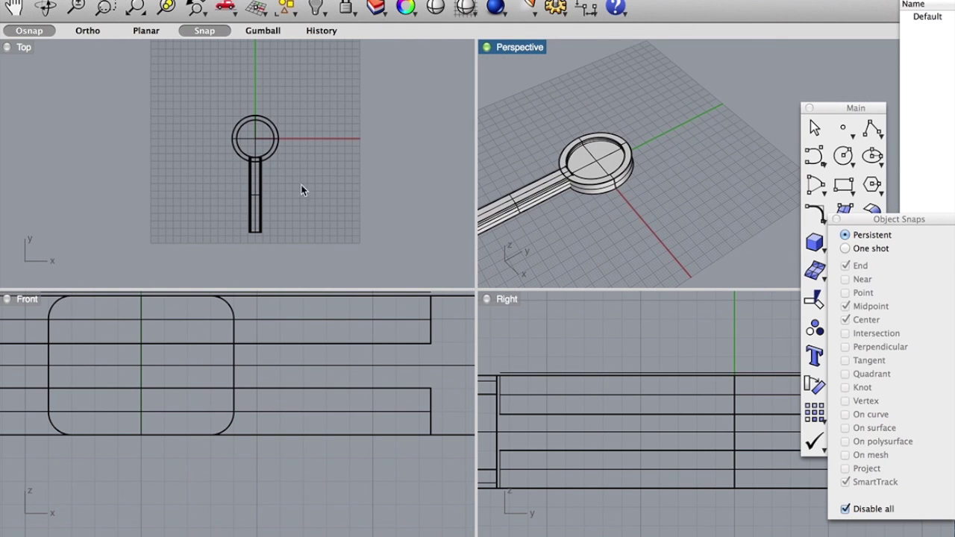
scroll(261, 176, up, 5)
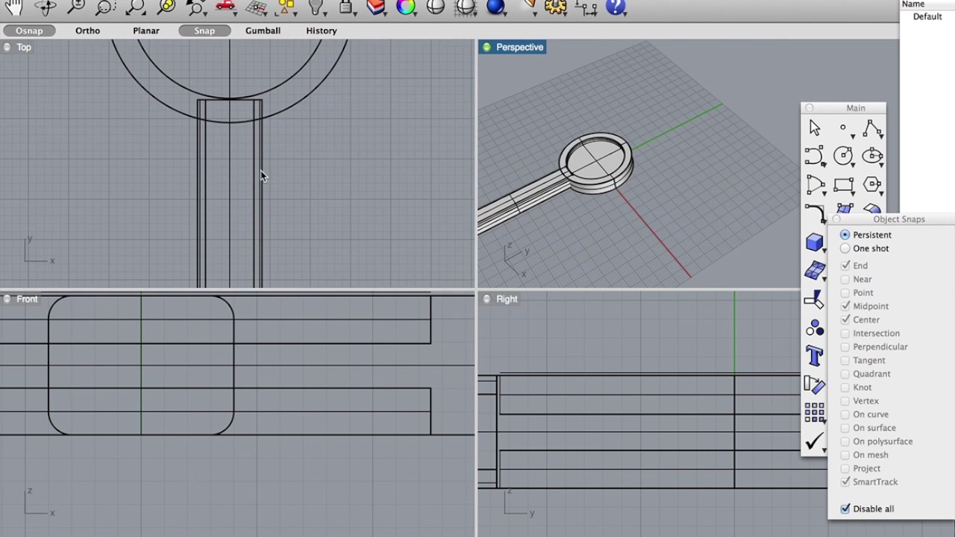
double_click(10, 49)
scroll(314, 160, down, 6)
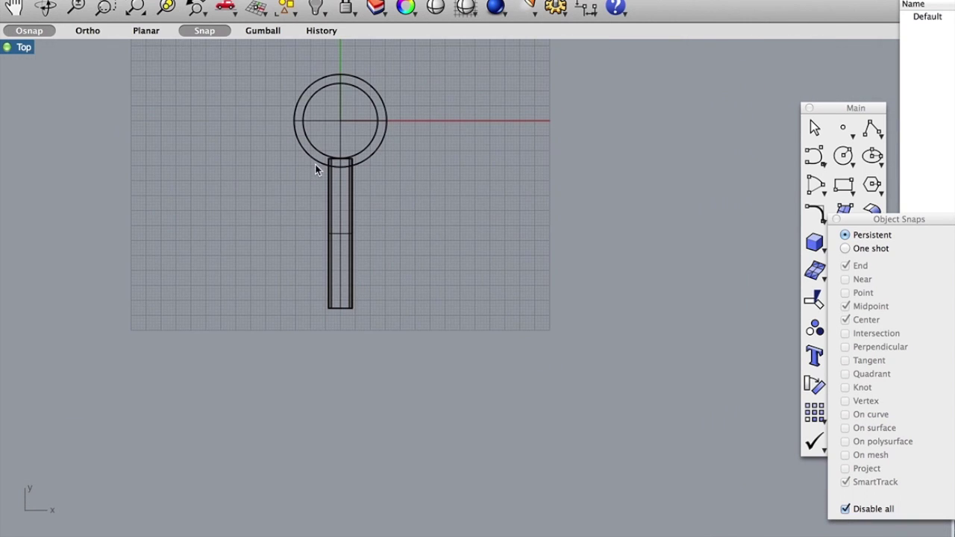
scroll(329, 168, up, 3)
scroll(329, 168, up, 1)
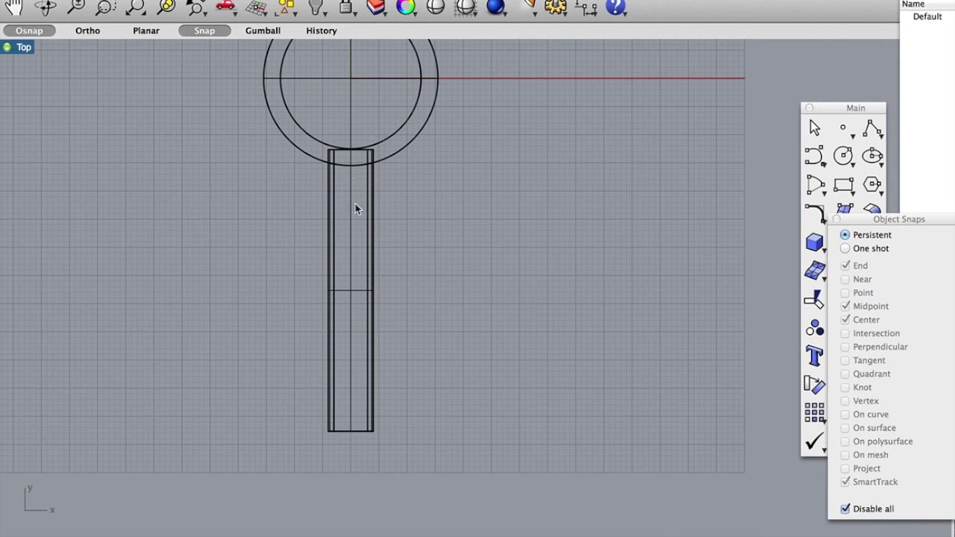
scroll(348, 181, up, 4)
scroll(349, 181, down, 4)
scroll(348, 181, up, 3)
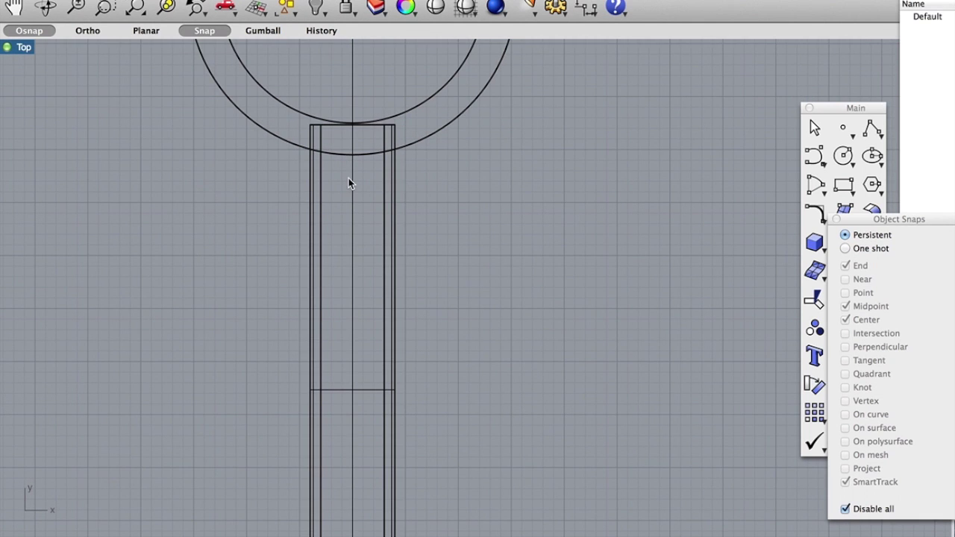
scroll(351, 441, down, 4)
scroll(351, 441, up, 5)
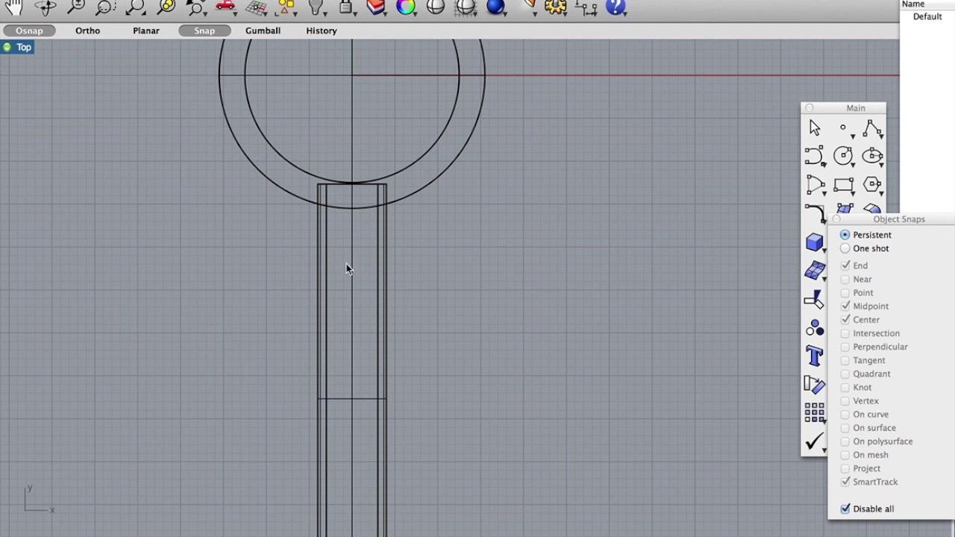
Draw a circle of diameter 4 in the handle with grid snapping on
text(Circle)
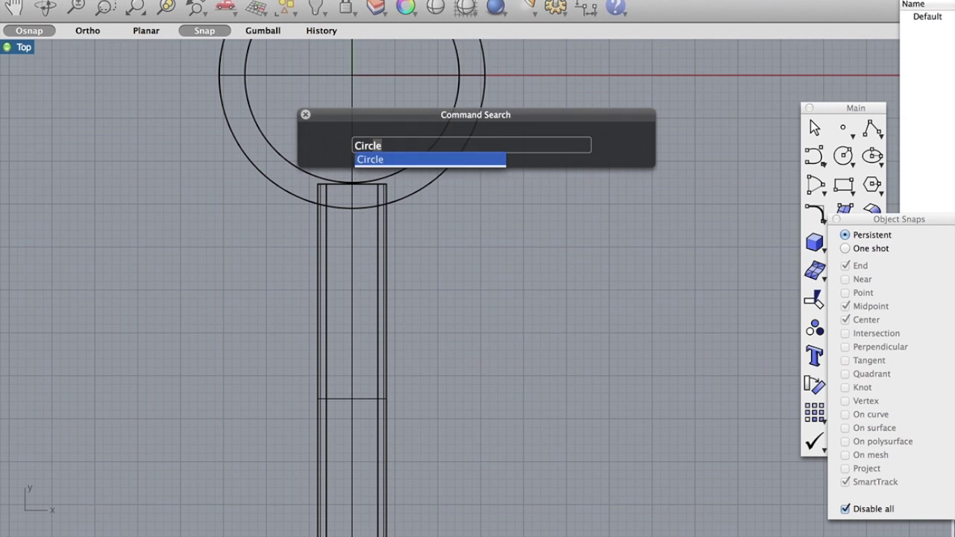
key(Return)
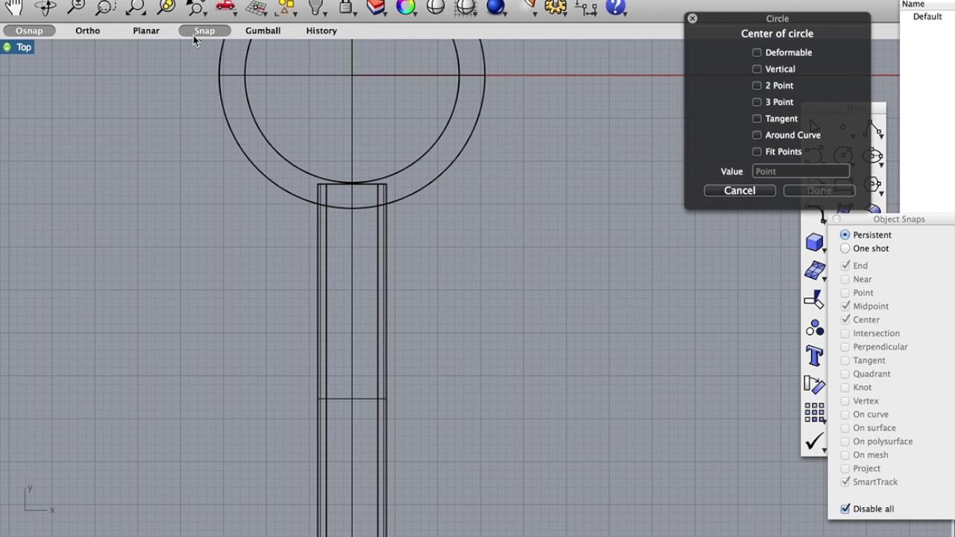
click(198, 34)
click(352, 247)
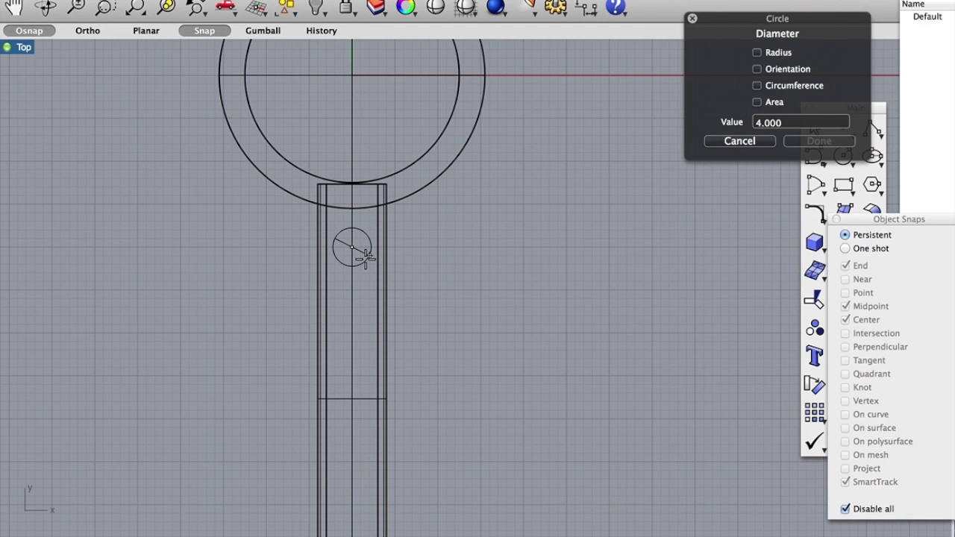
click(366, 257)
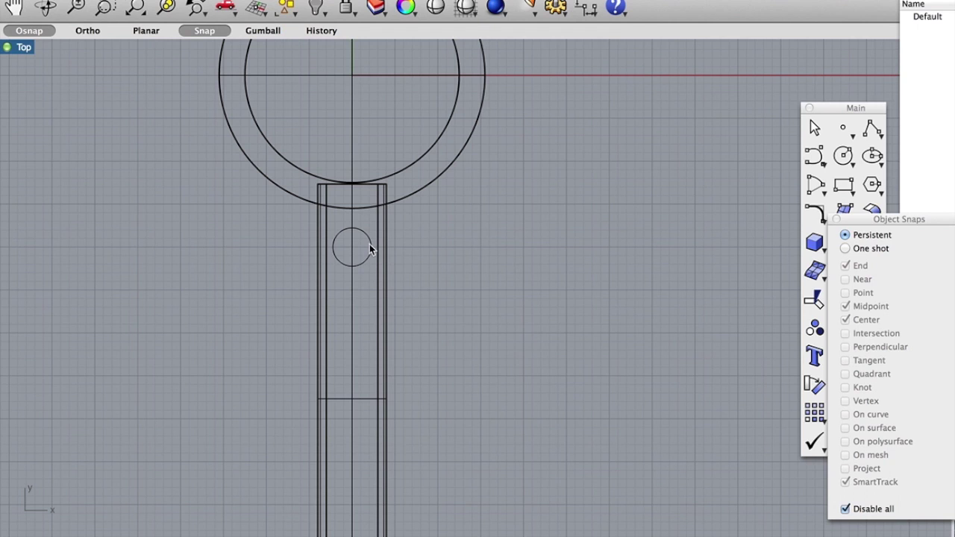
Array the circle 1×5 along Y into an evenly spaced column down the handle
click(371, 249)
text(Array)
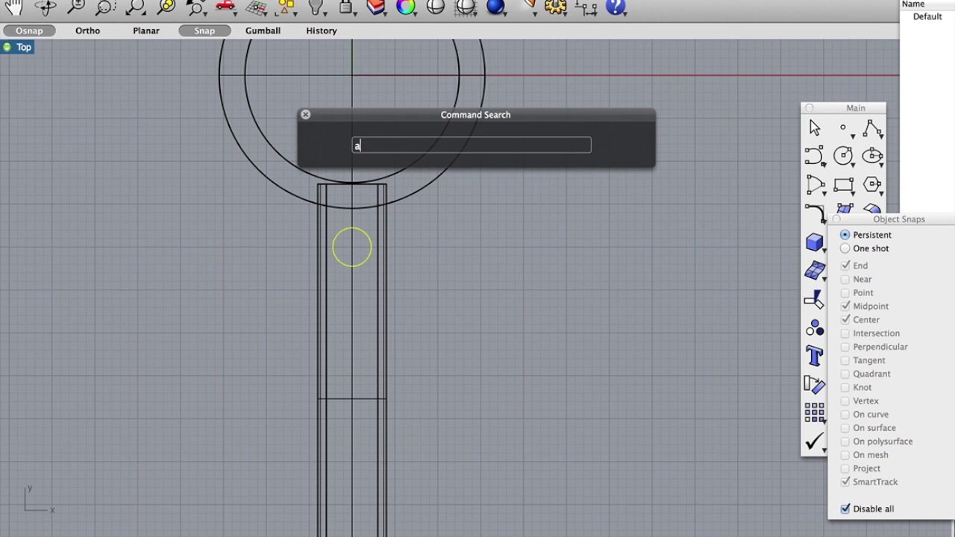
key(Return)
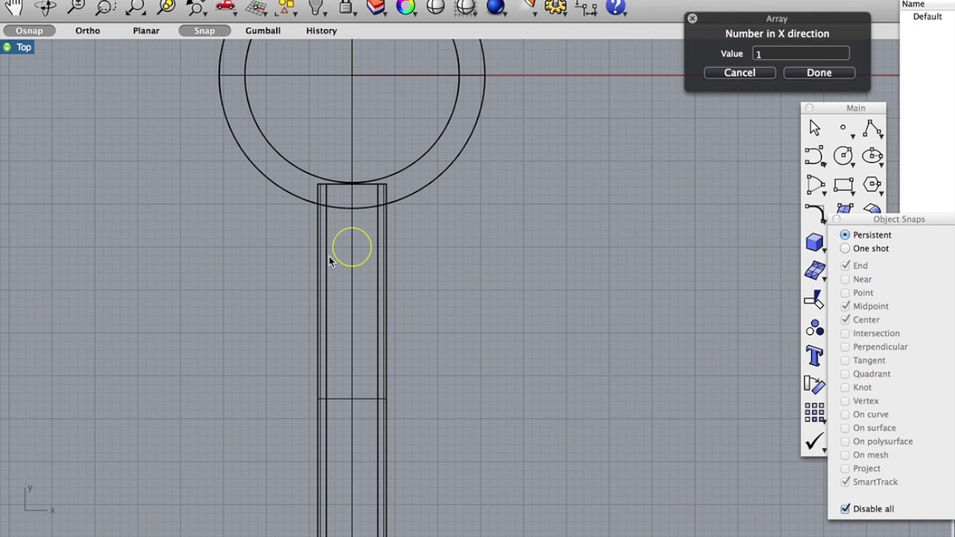
click(829, 75)
click(791, 53)
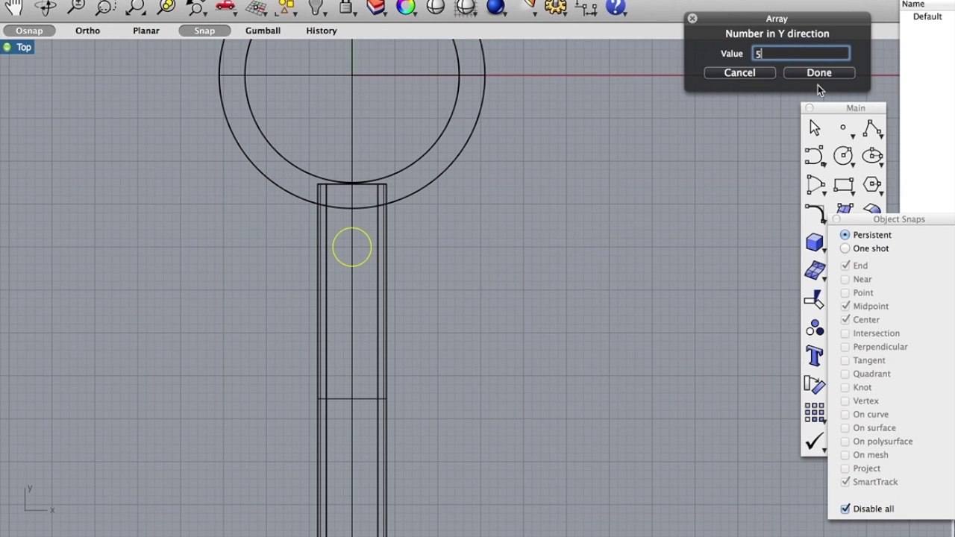
click(818, 75)
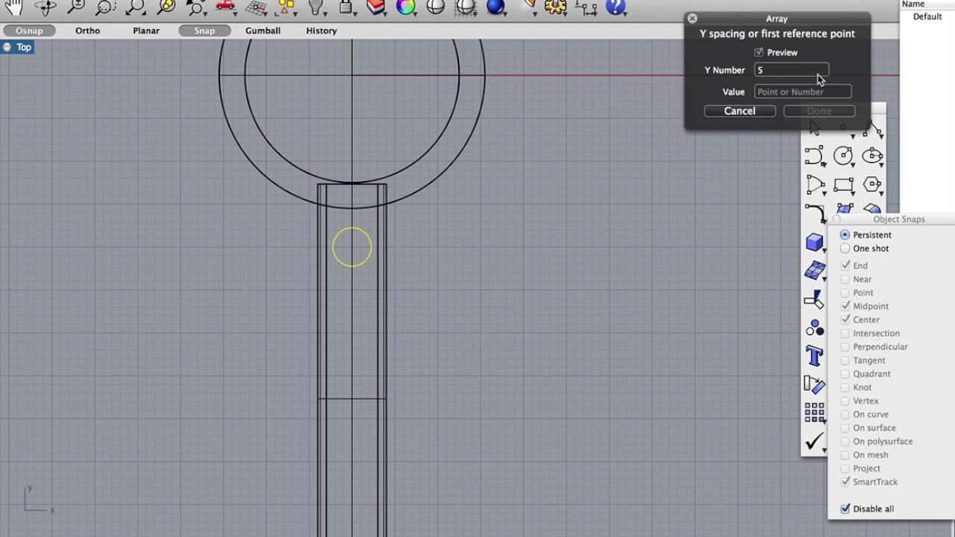
click(352, 246)
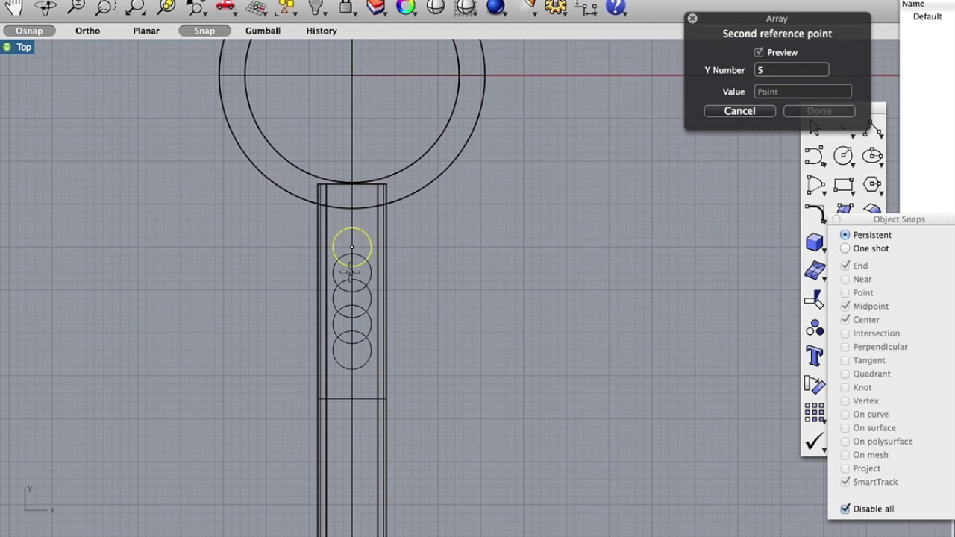
scroll(348, 293, down, 4)
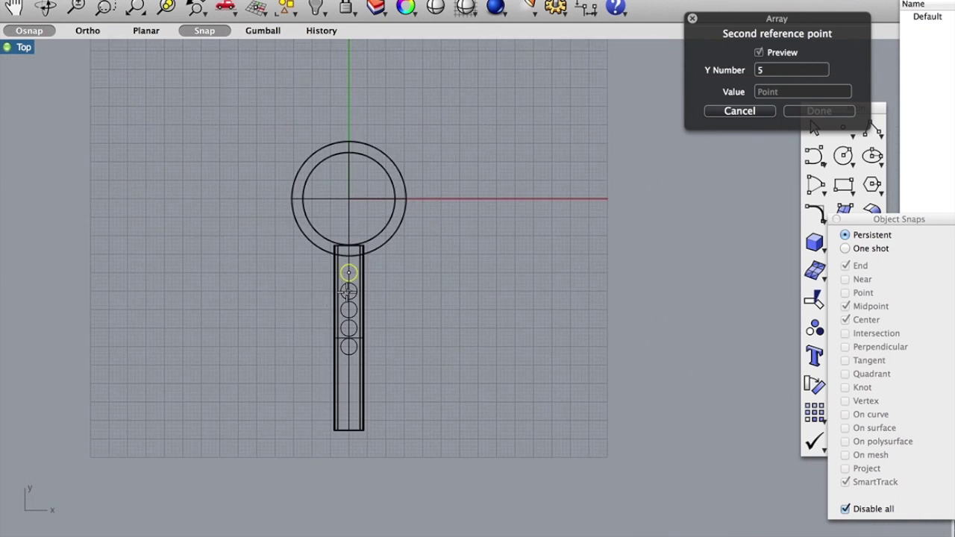
scroll(348, 294, up, 2)
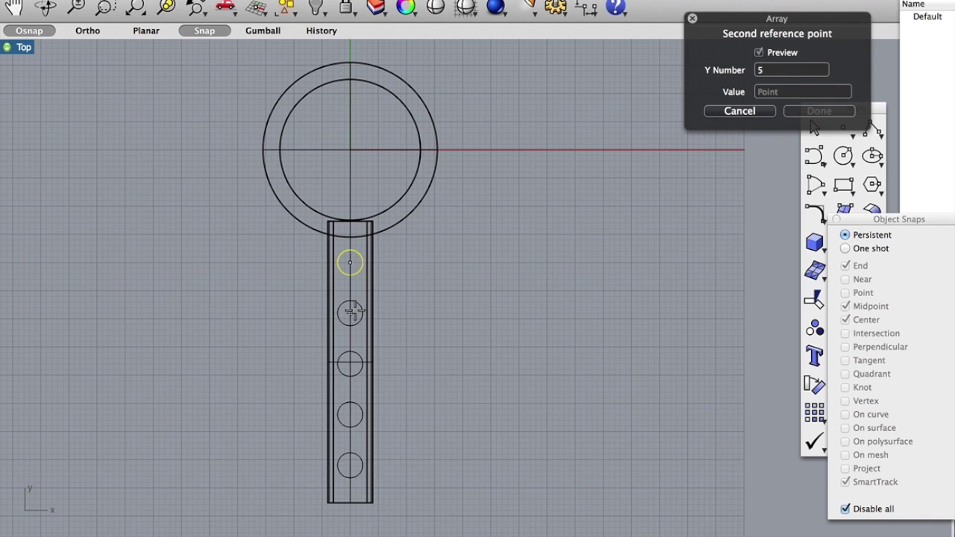
click(350, 318)
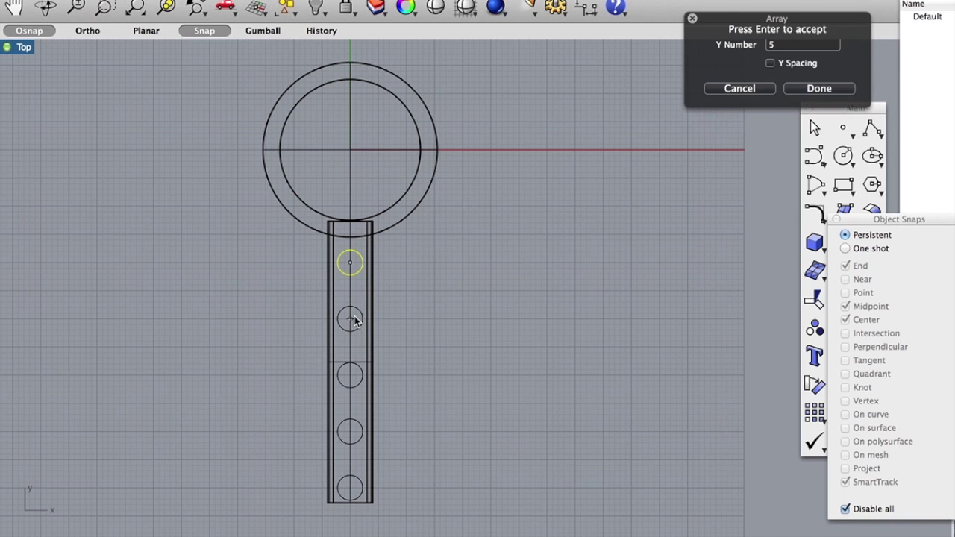
key(Return)
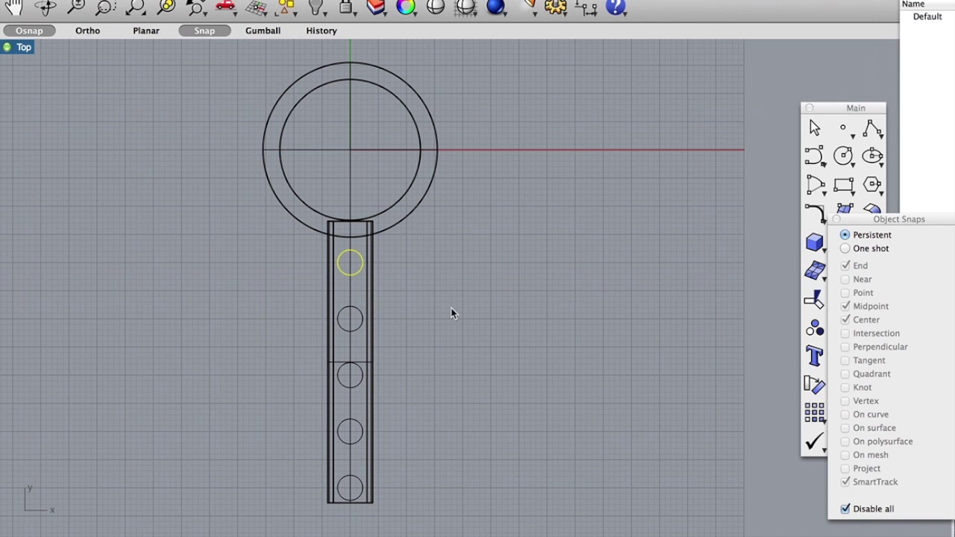
Restore the four-view layout and select the five circles in the handle
double_click(9, 47)
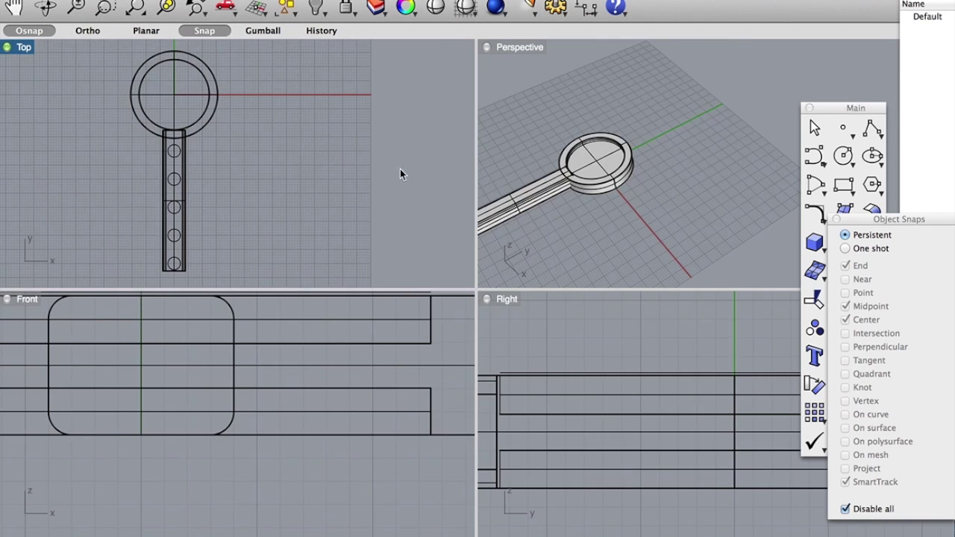
click(172, 148)
shift+click(177, 176)
shift+click(178, 209)
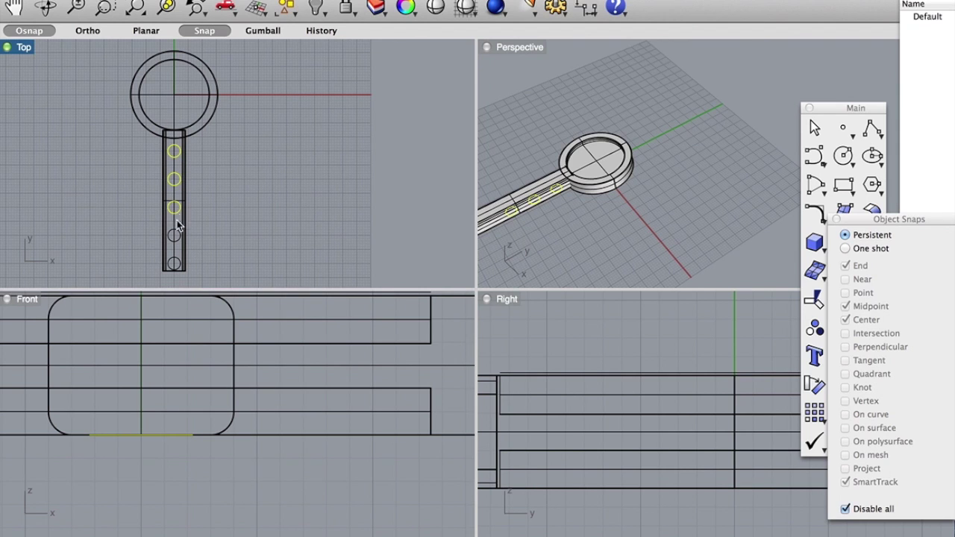
shift+click(175, 236)
shift+click(177, 263)
right_drag(521, 220, 565, 175)
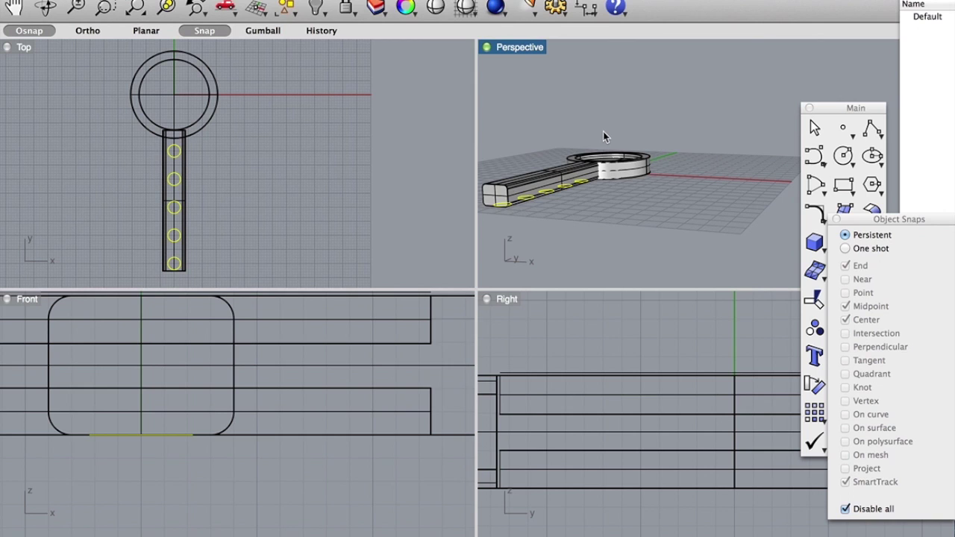
Cut the five circles through the handle with MakeHole and view it in maximized Perspective
text(Mak)
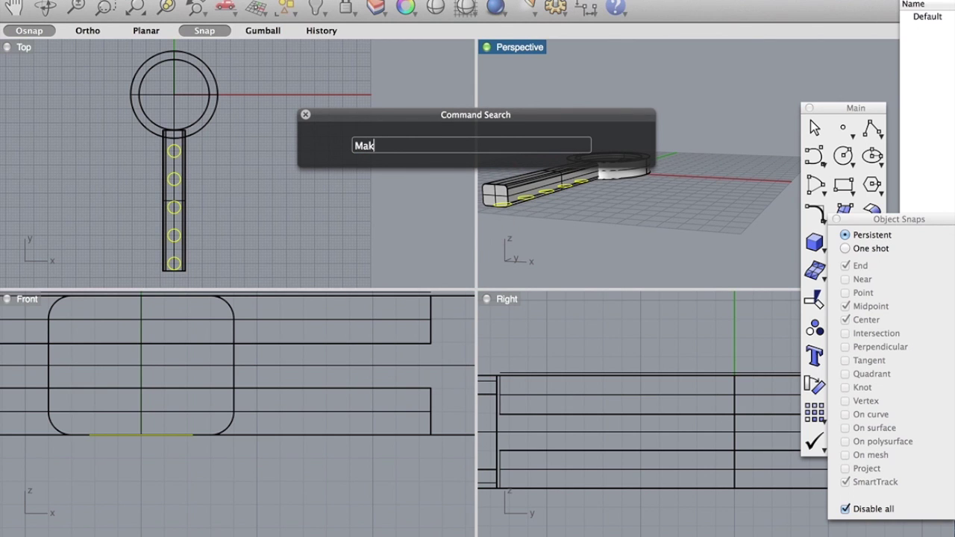
text(hoeHole)
key(Return)
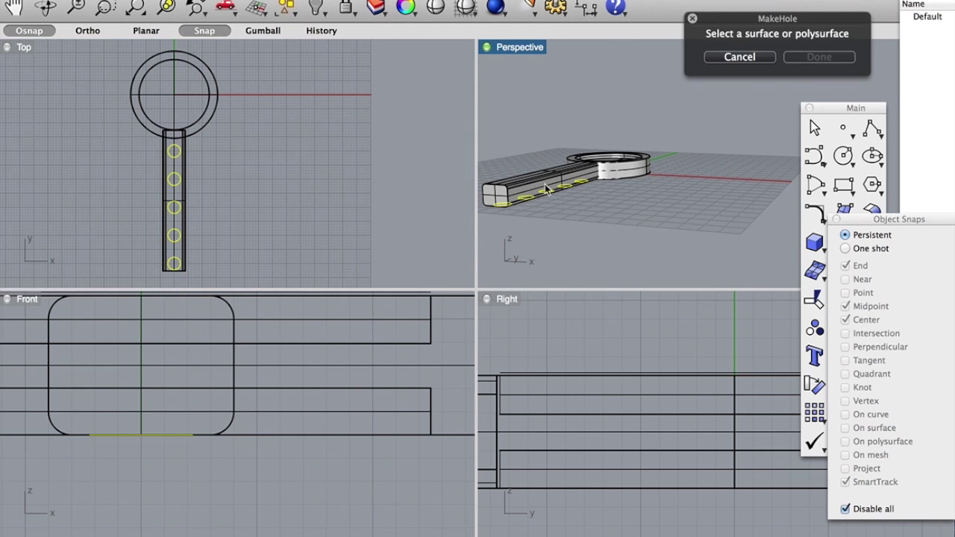
click(538, 187)
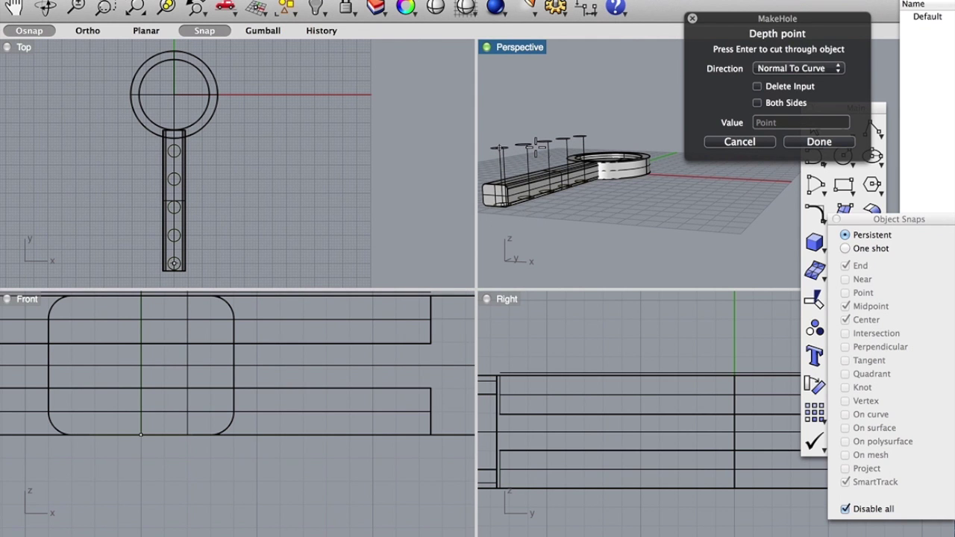
key(Return)
right_drag(571, 215, 205, 236)
right_drag(722, 183, 546, 259)
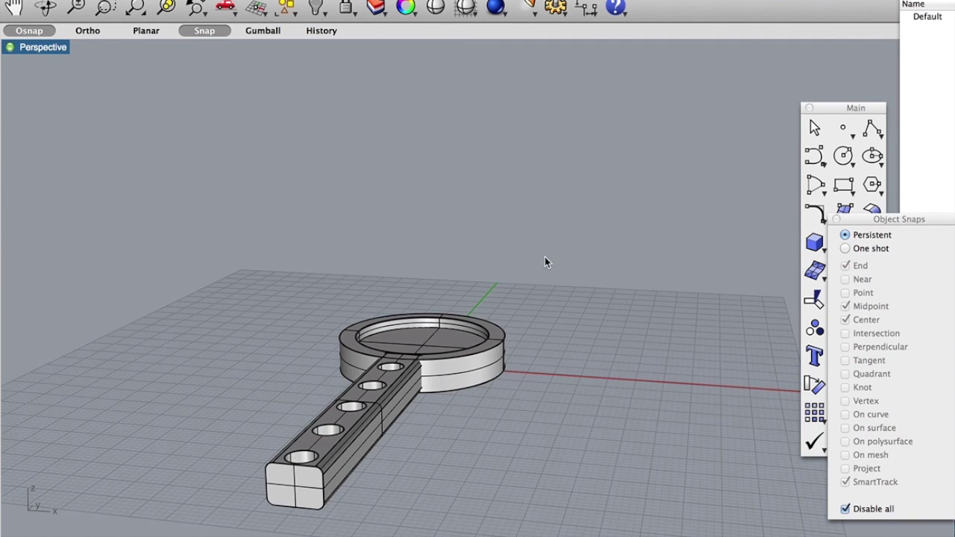
Fuse the handle and ring into one solid with BooleanUnion
click(363, 430)
click(477, 357)
drag(477, 358, 674, 267)
key(super+z)
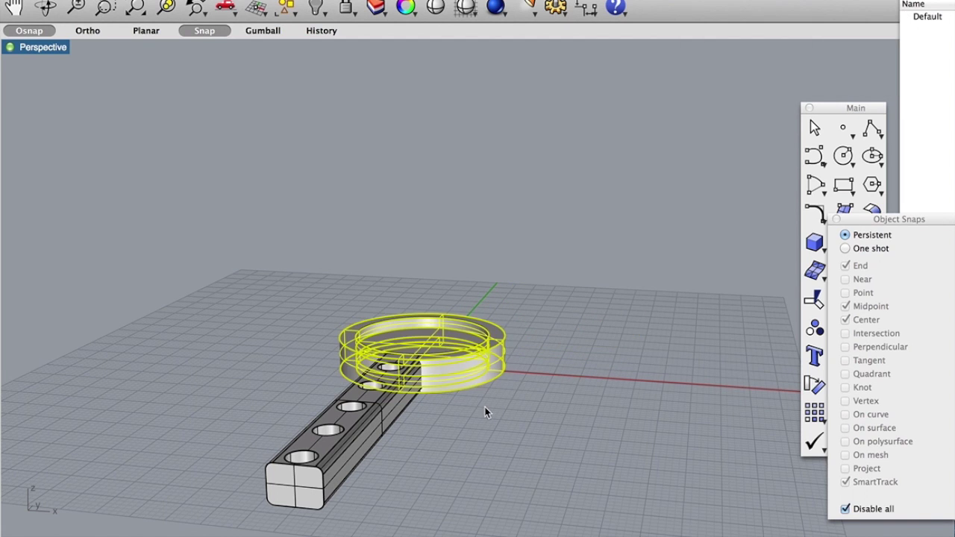
click(485, 409)
click(395, 408)
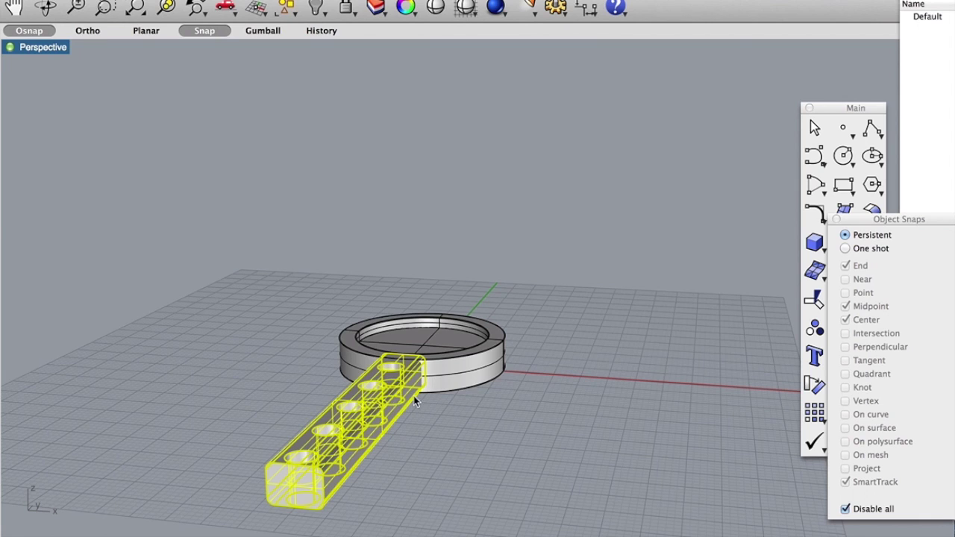
shift+click(462, 370)
text(Boolean)
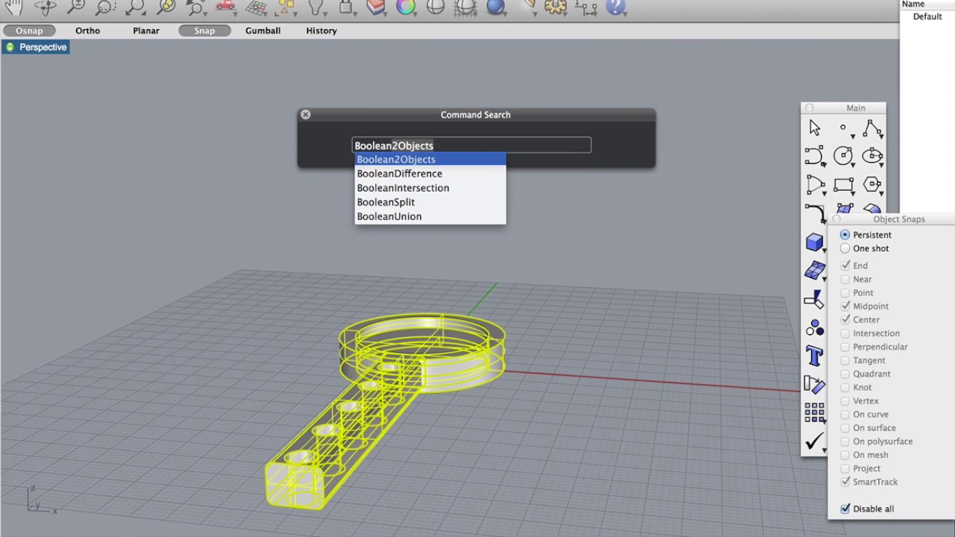
text(U)
key(Return)
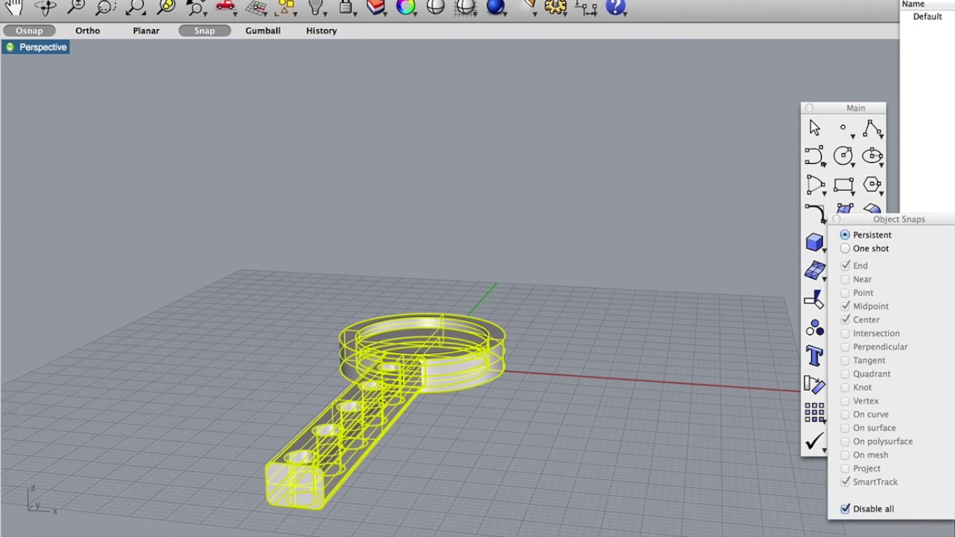
Move the merged paddle solid right, clear of its outline curves, and reselect it
click(456, 370)
drag(456, 364, 660, 373)
click(679, 431)
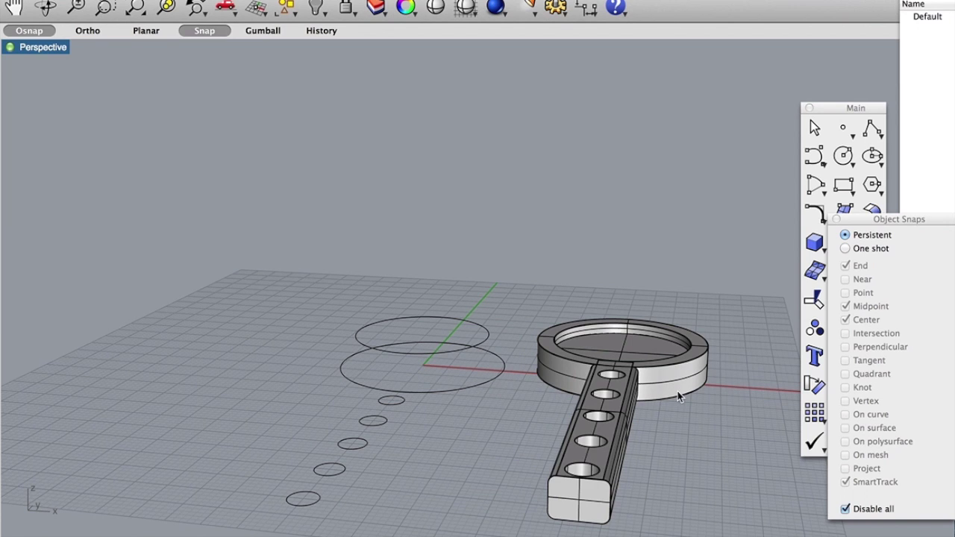
click(618, 405)
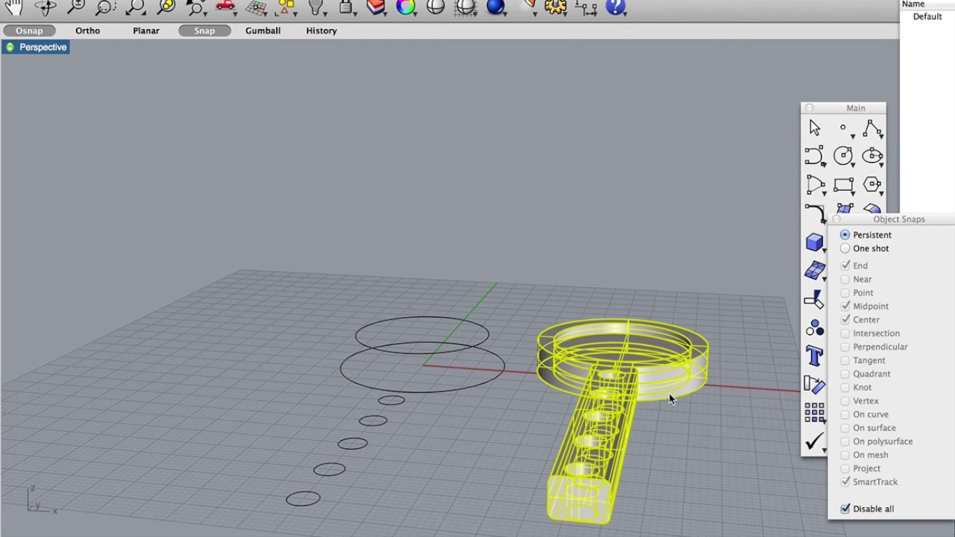
Export the paddle as binary STL coin_paddle.stl to the Desktop, overwriting the old file
text(Expo)
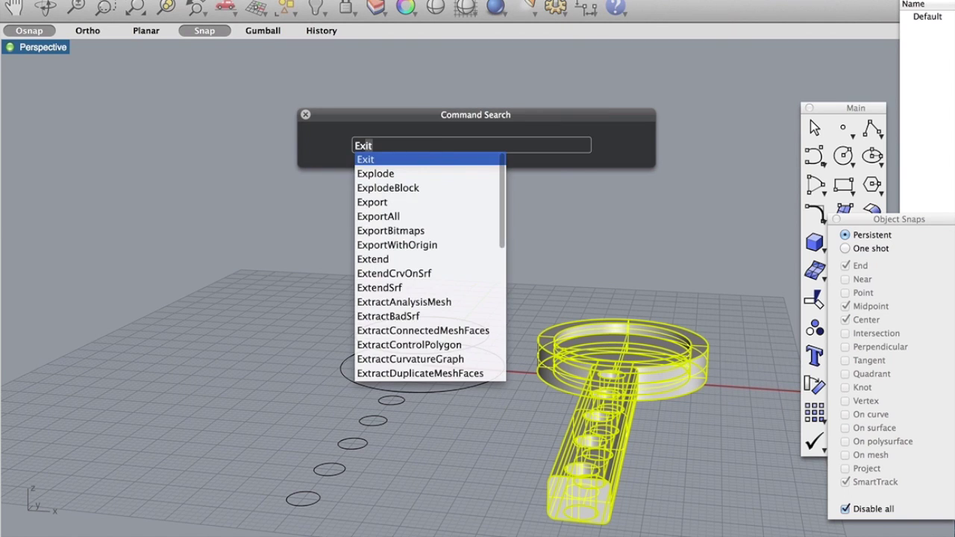
text(rt)
key(Return)
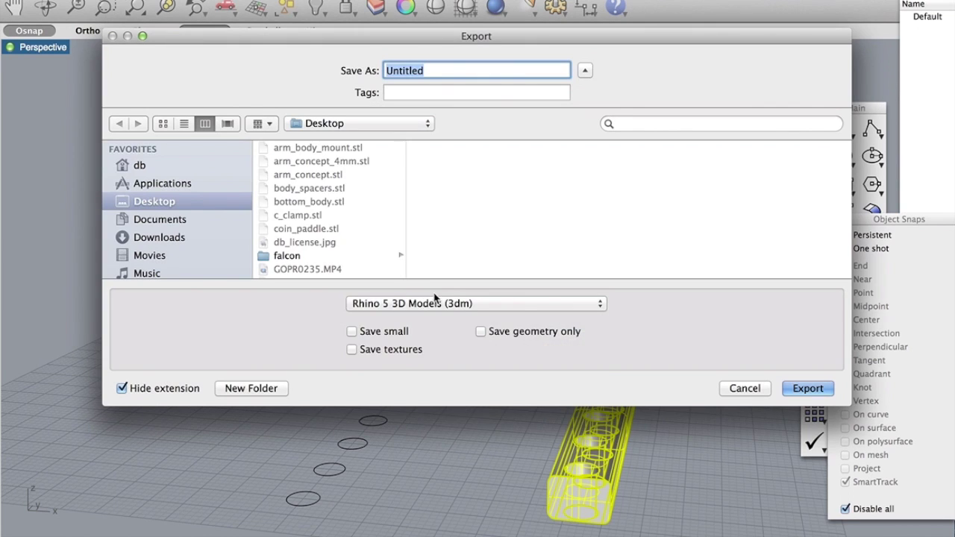
click(436, 302)
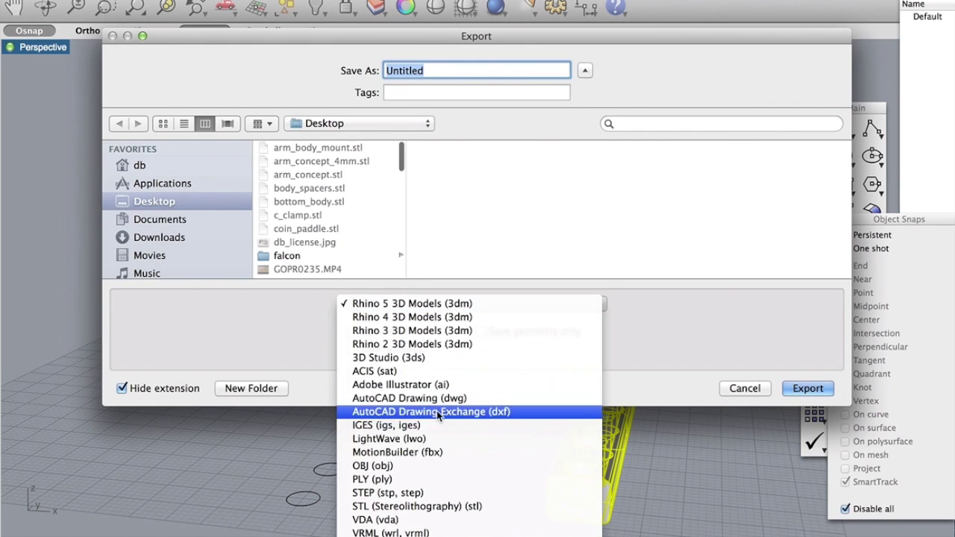
click(429, 507)
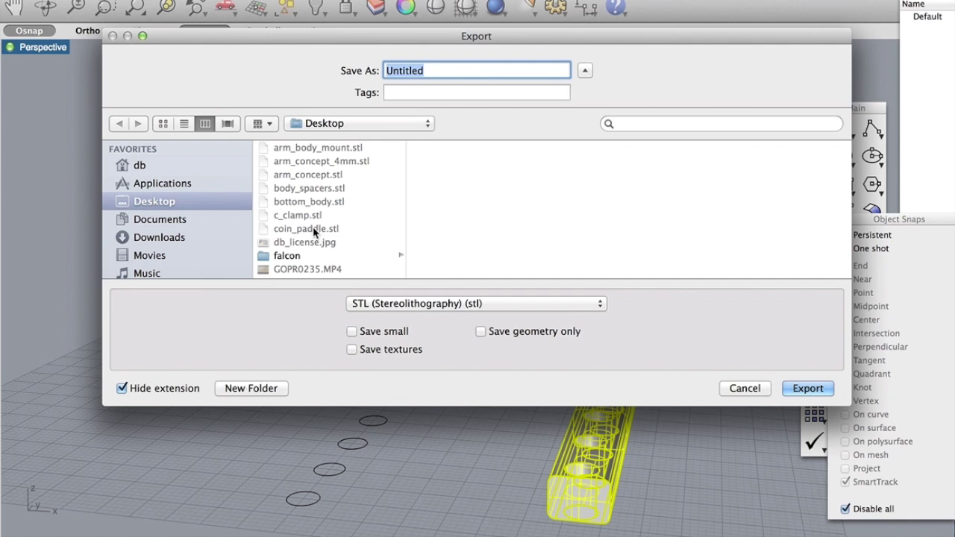
click(333, 230)
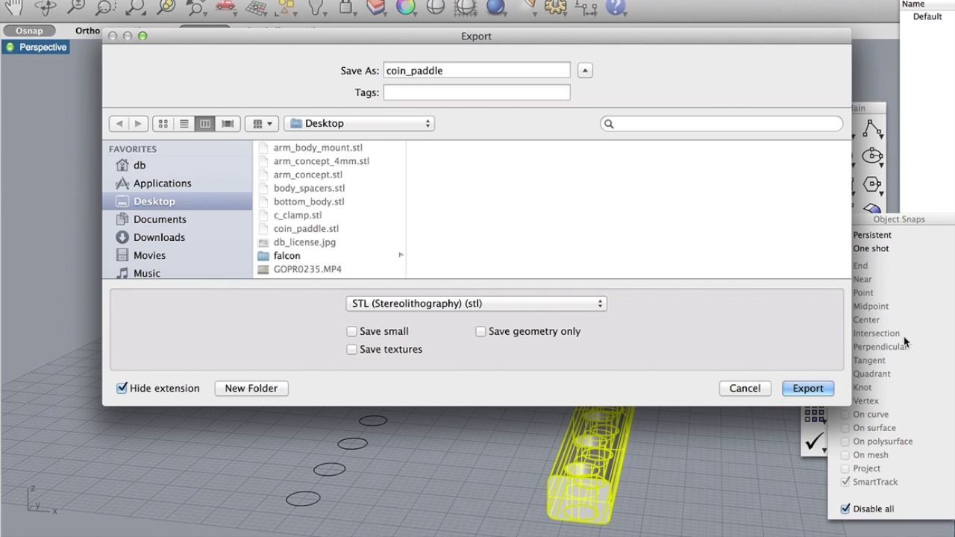
click(808, 388)
click(586, 136)
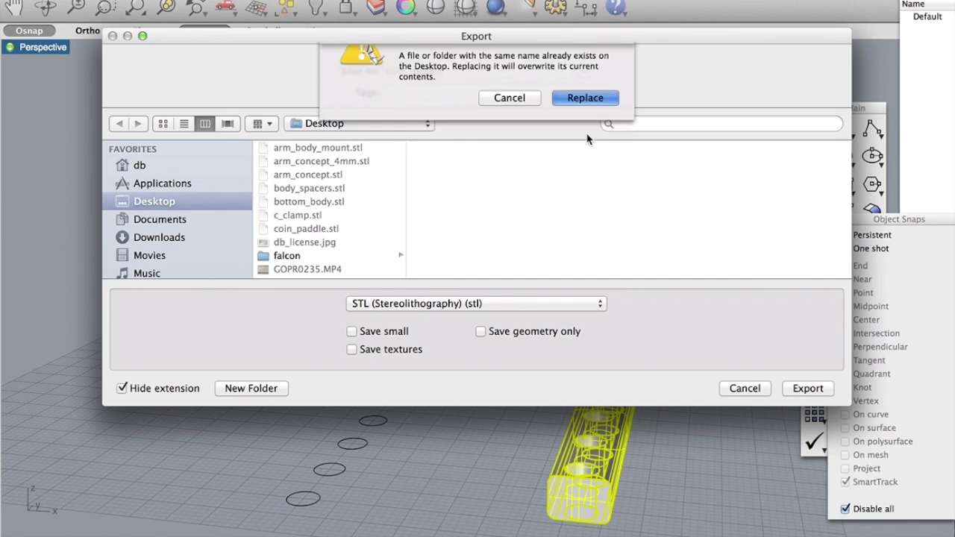
click(487, 92)
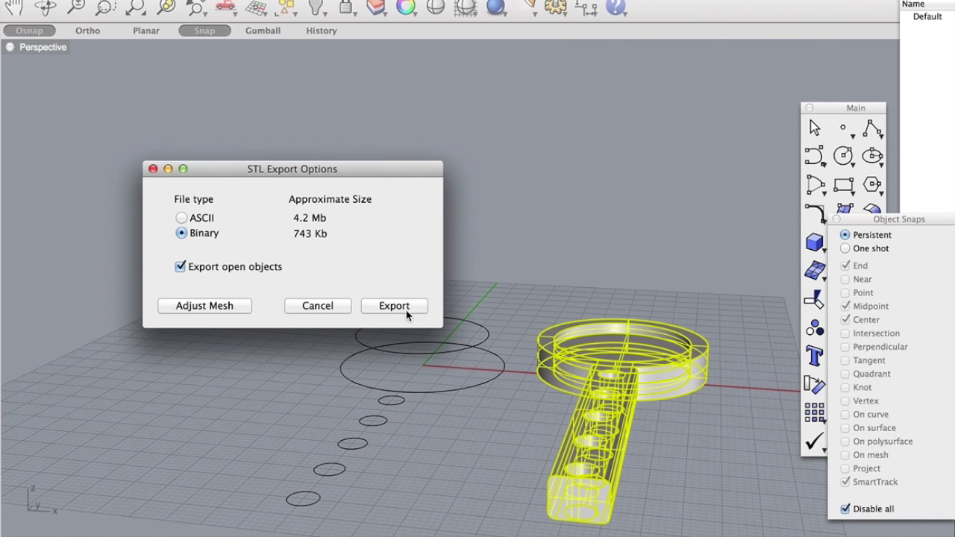
click(394, 306)
Launch MakerWare and load coin_paddle.stl from the Desktop onto the build plate
key(super+space)
text(m)
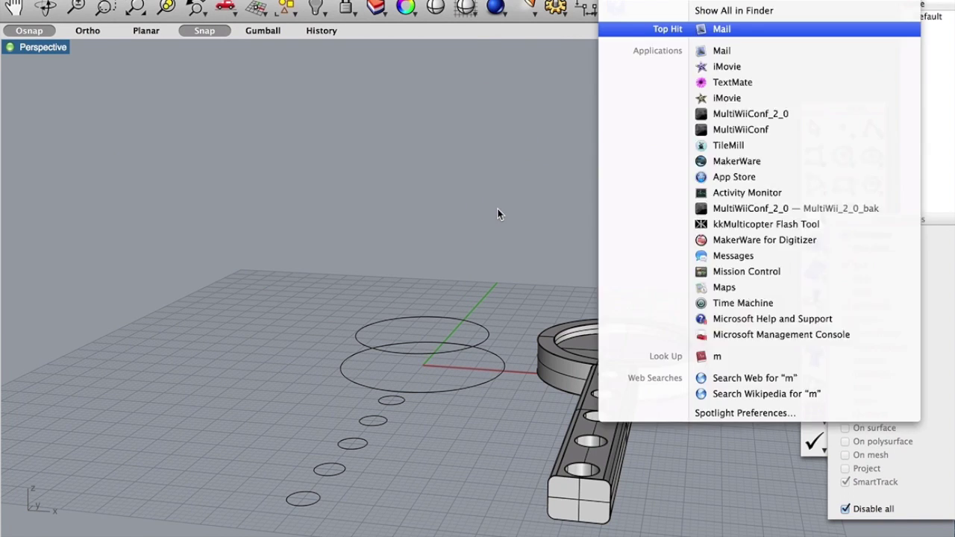
text(aker)
key(Return)
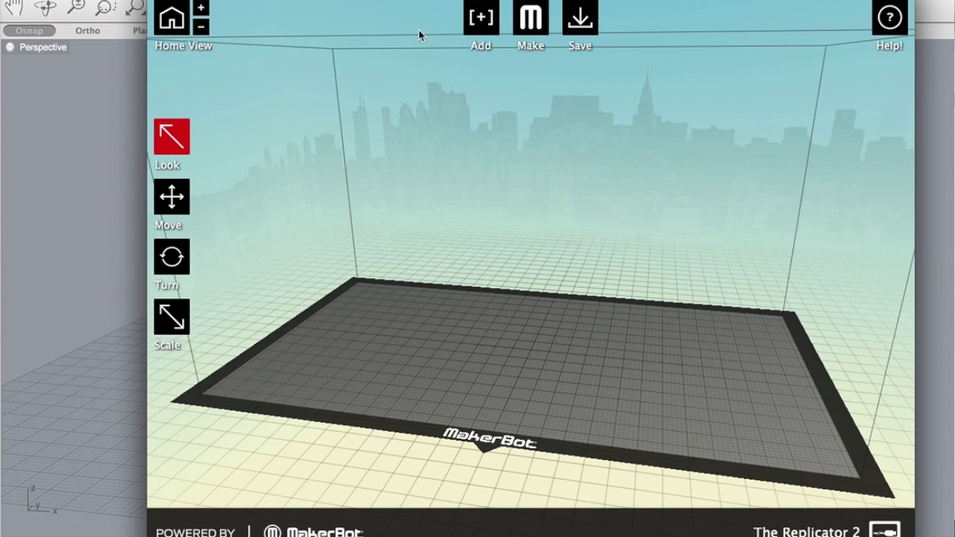
drag(479, 21, 401, 22)
click(401, 23)
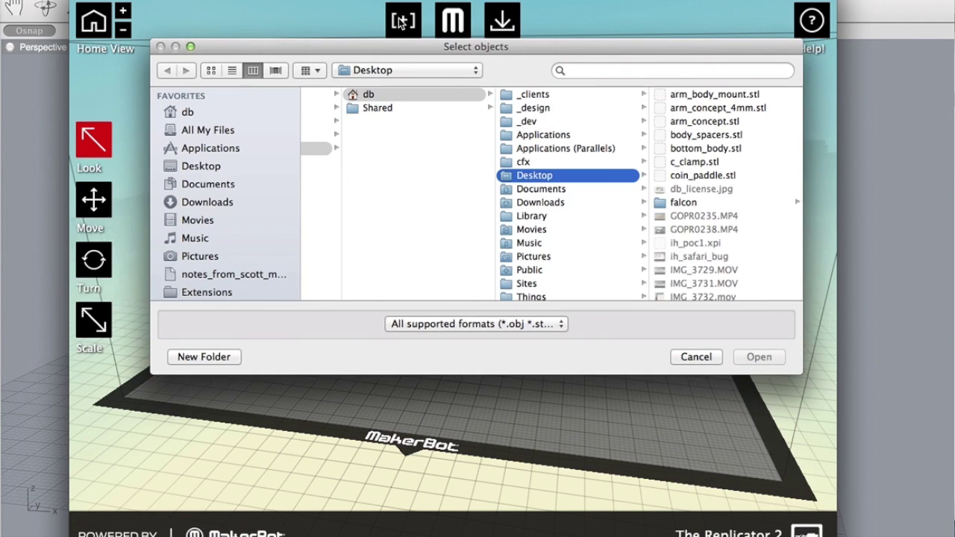
click(200, 167)
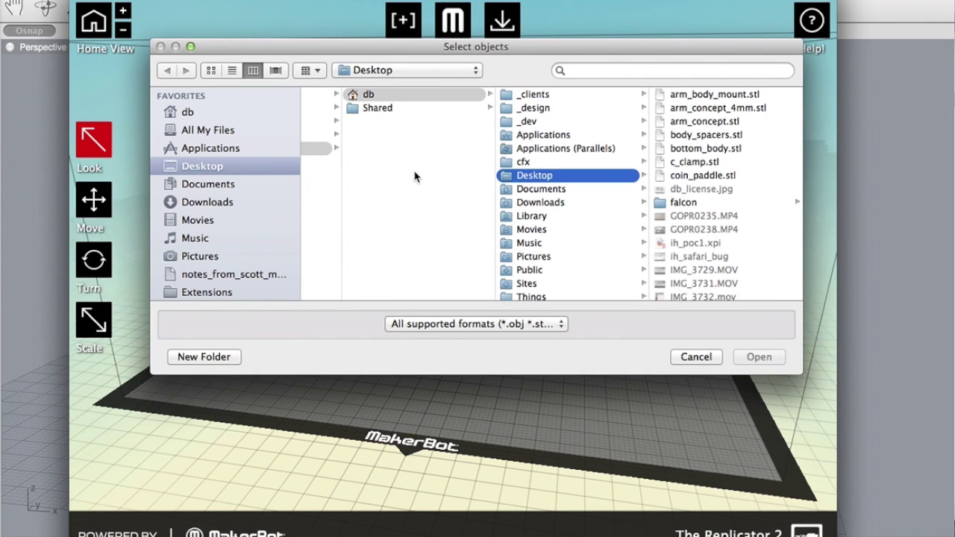
scroll(709, 166, down, 1)
double_click(705, 166)
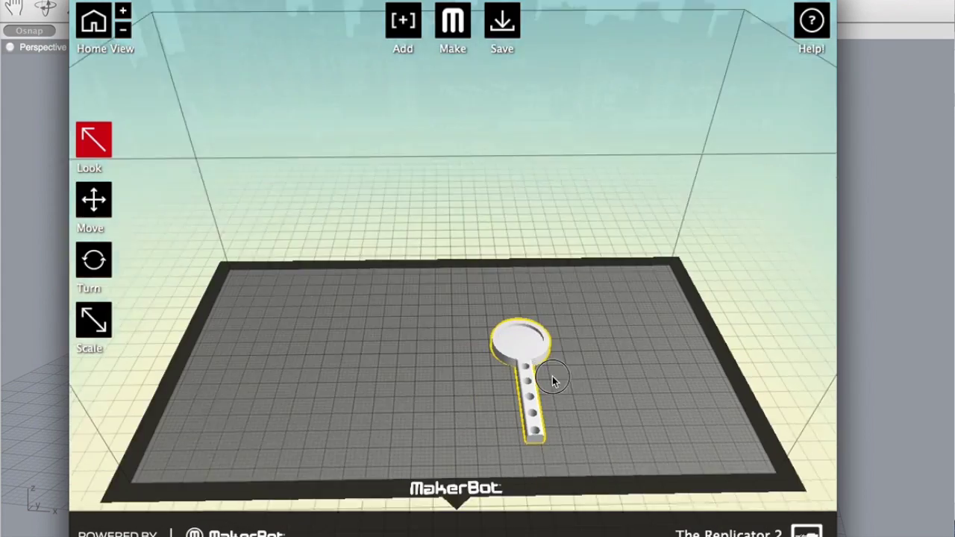
Move the paddle near the plate centre, to about X 0.86 mm, Y -4.93 mm
drag(552, 380, 545, 388)
click(97, 201)
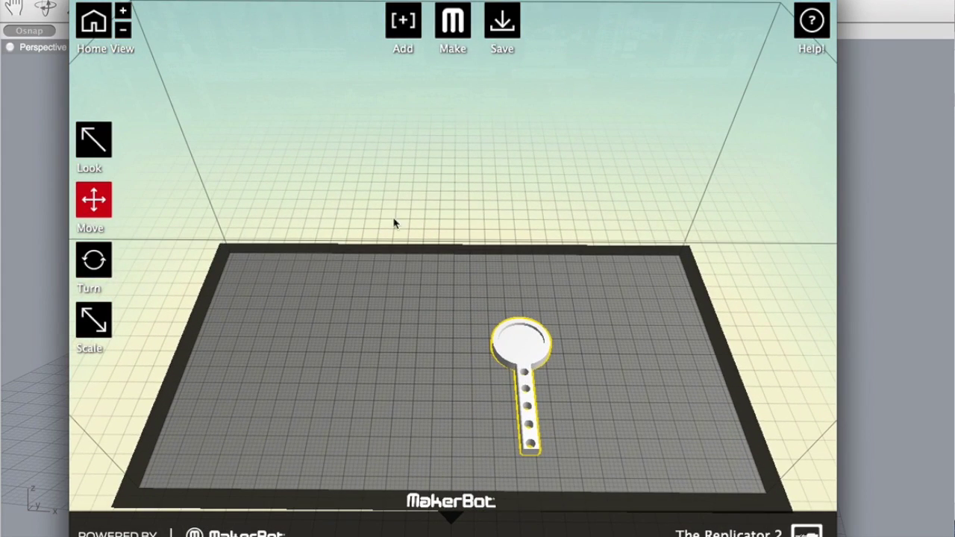
drag(547, 358, 456, 309)
click(94, 197)
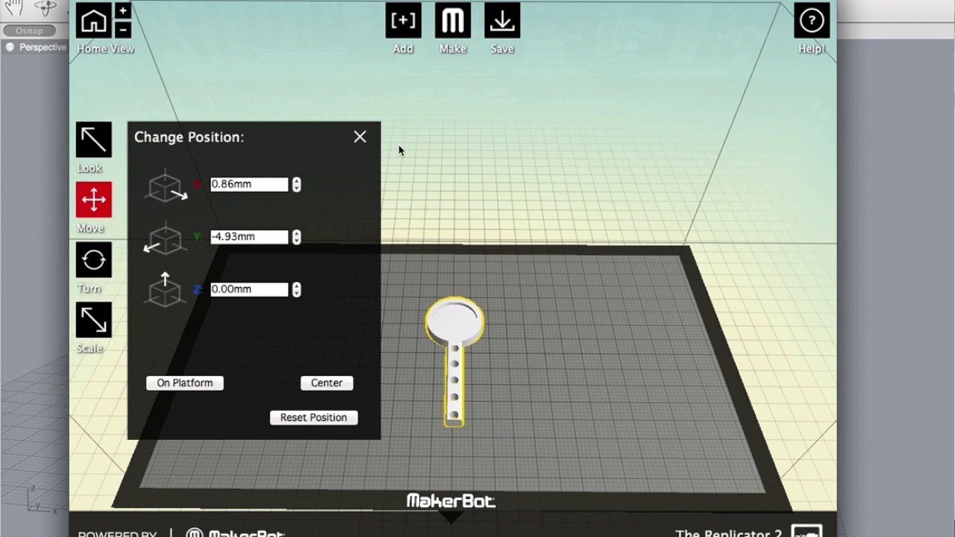
click(359, 136)
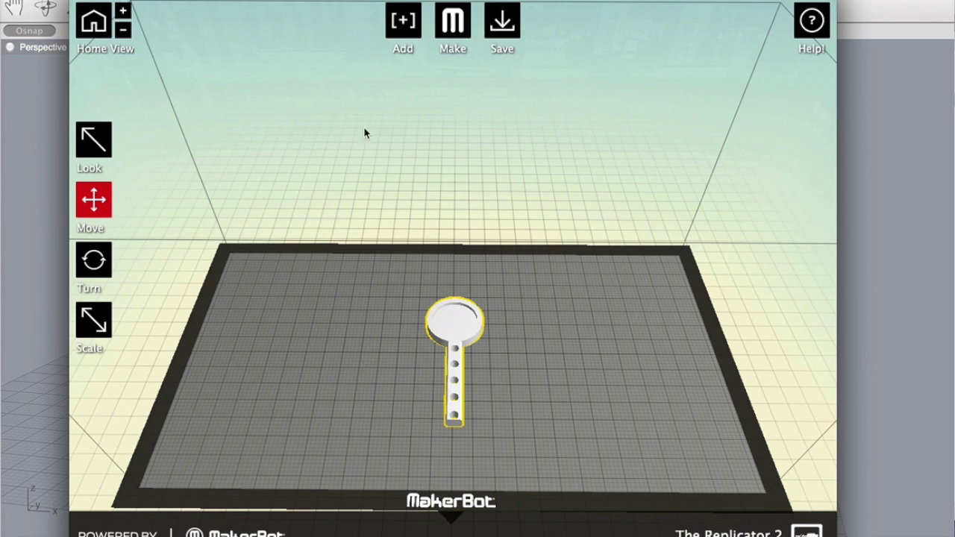
Export the print to a file as coin_paddle.x3g on MBR2, replacing the old file
click(454, 21)
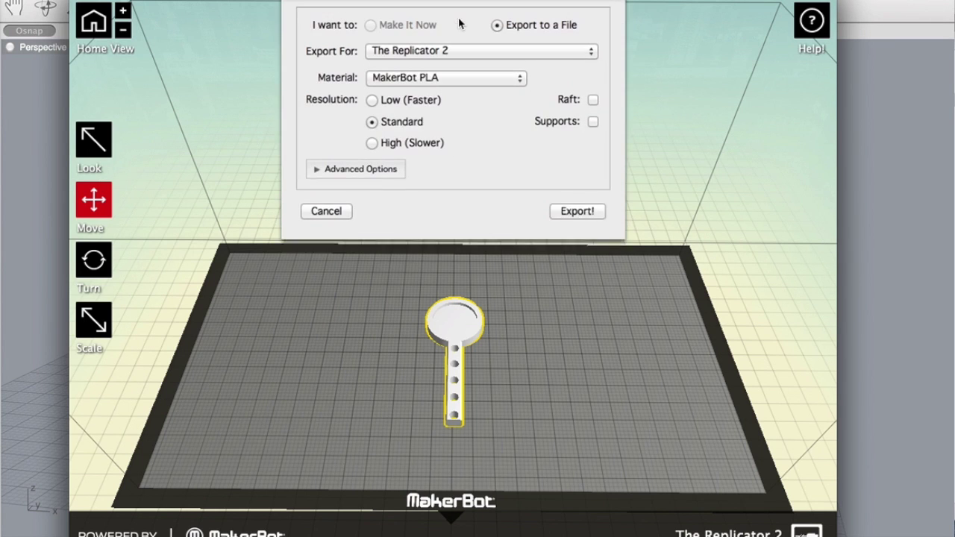
click(580, 215)
scroll(326, 202, down, 5)
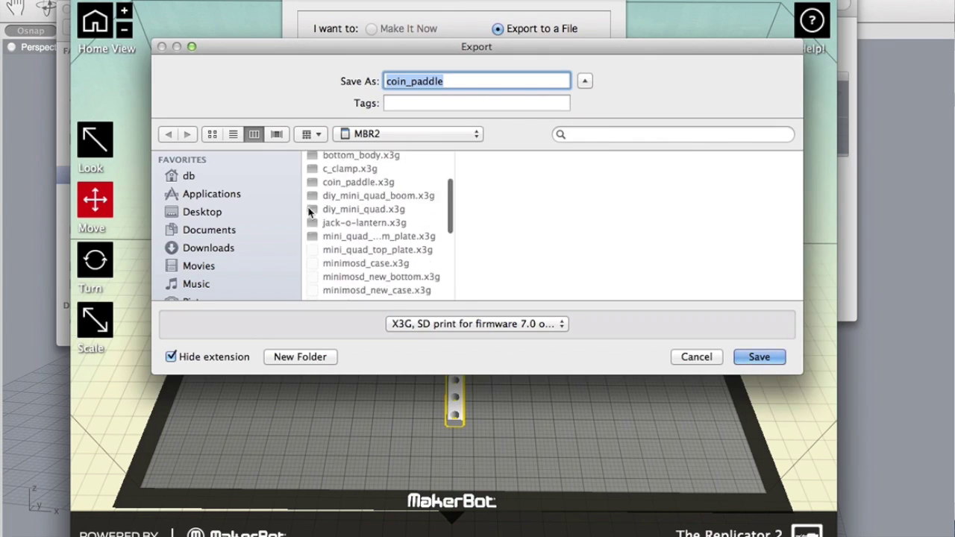
scroll(246, 224, down, 6)
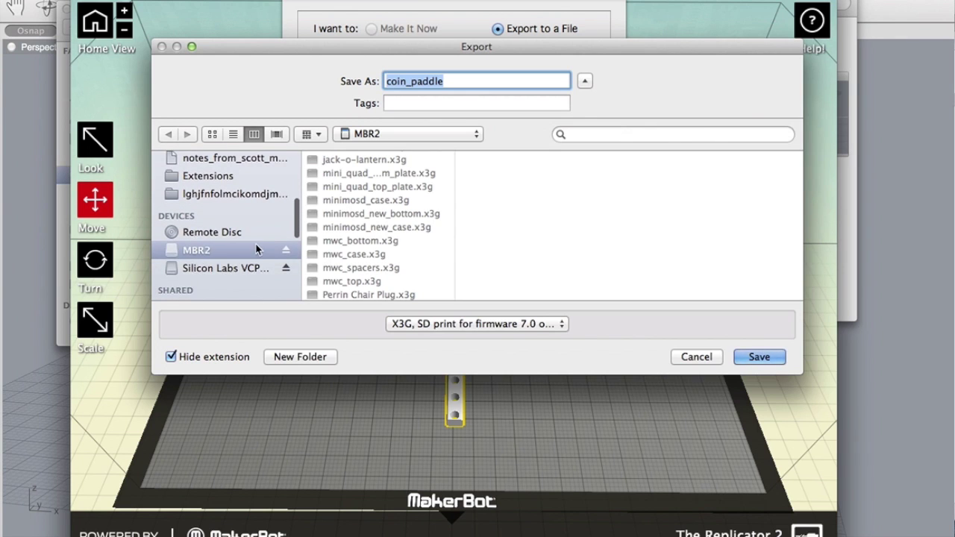
scroll(256, 244, up, 6)
scroll(362, 246, down, 1)
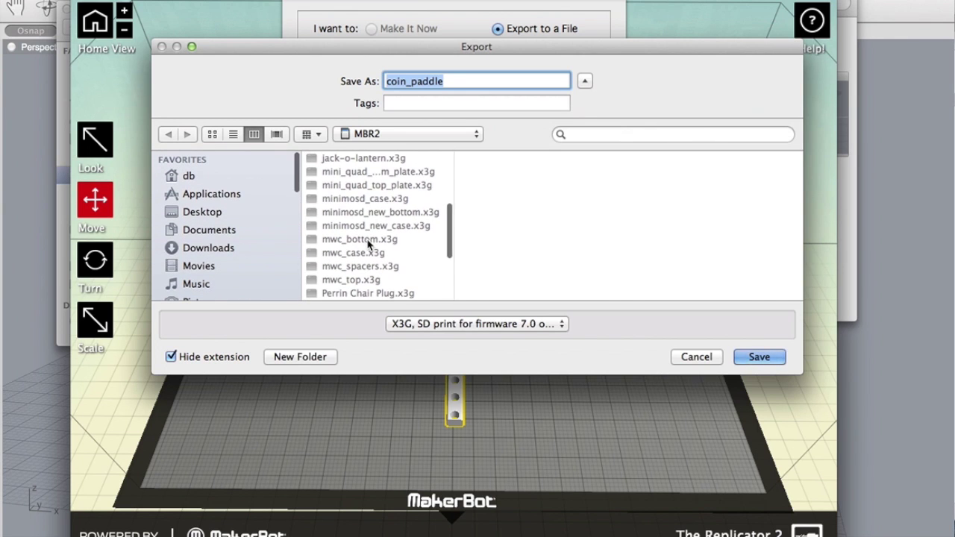
click(760, 356)
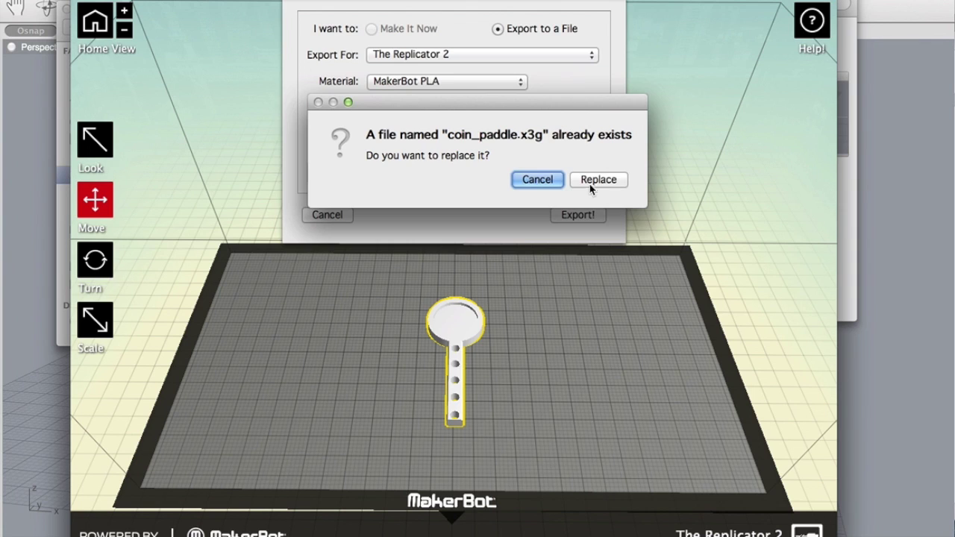
click(594, 181)
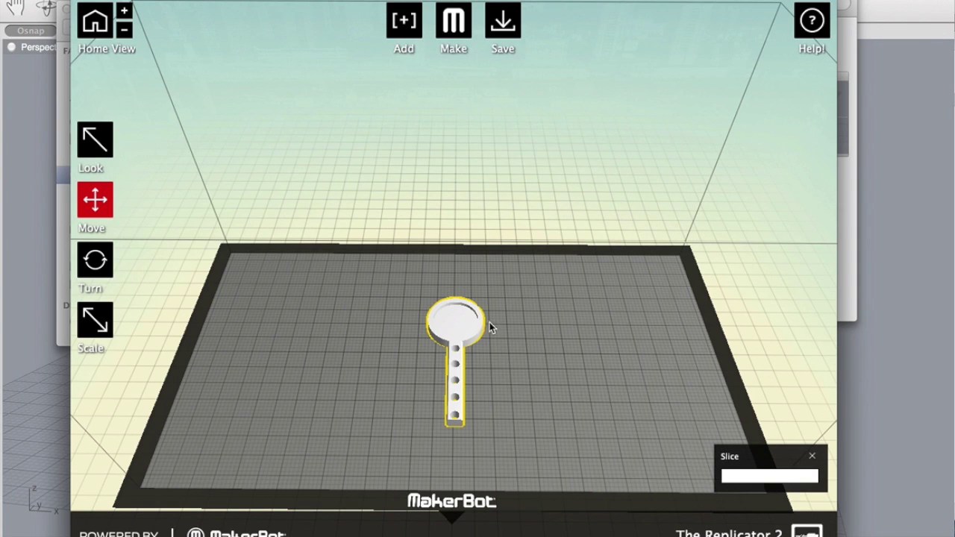